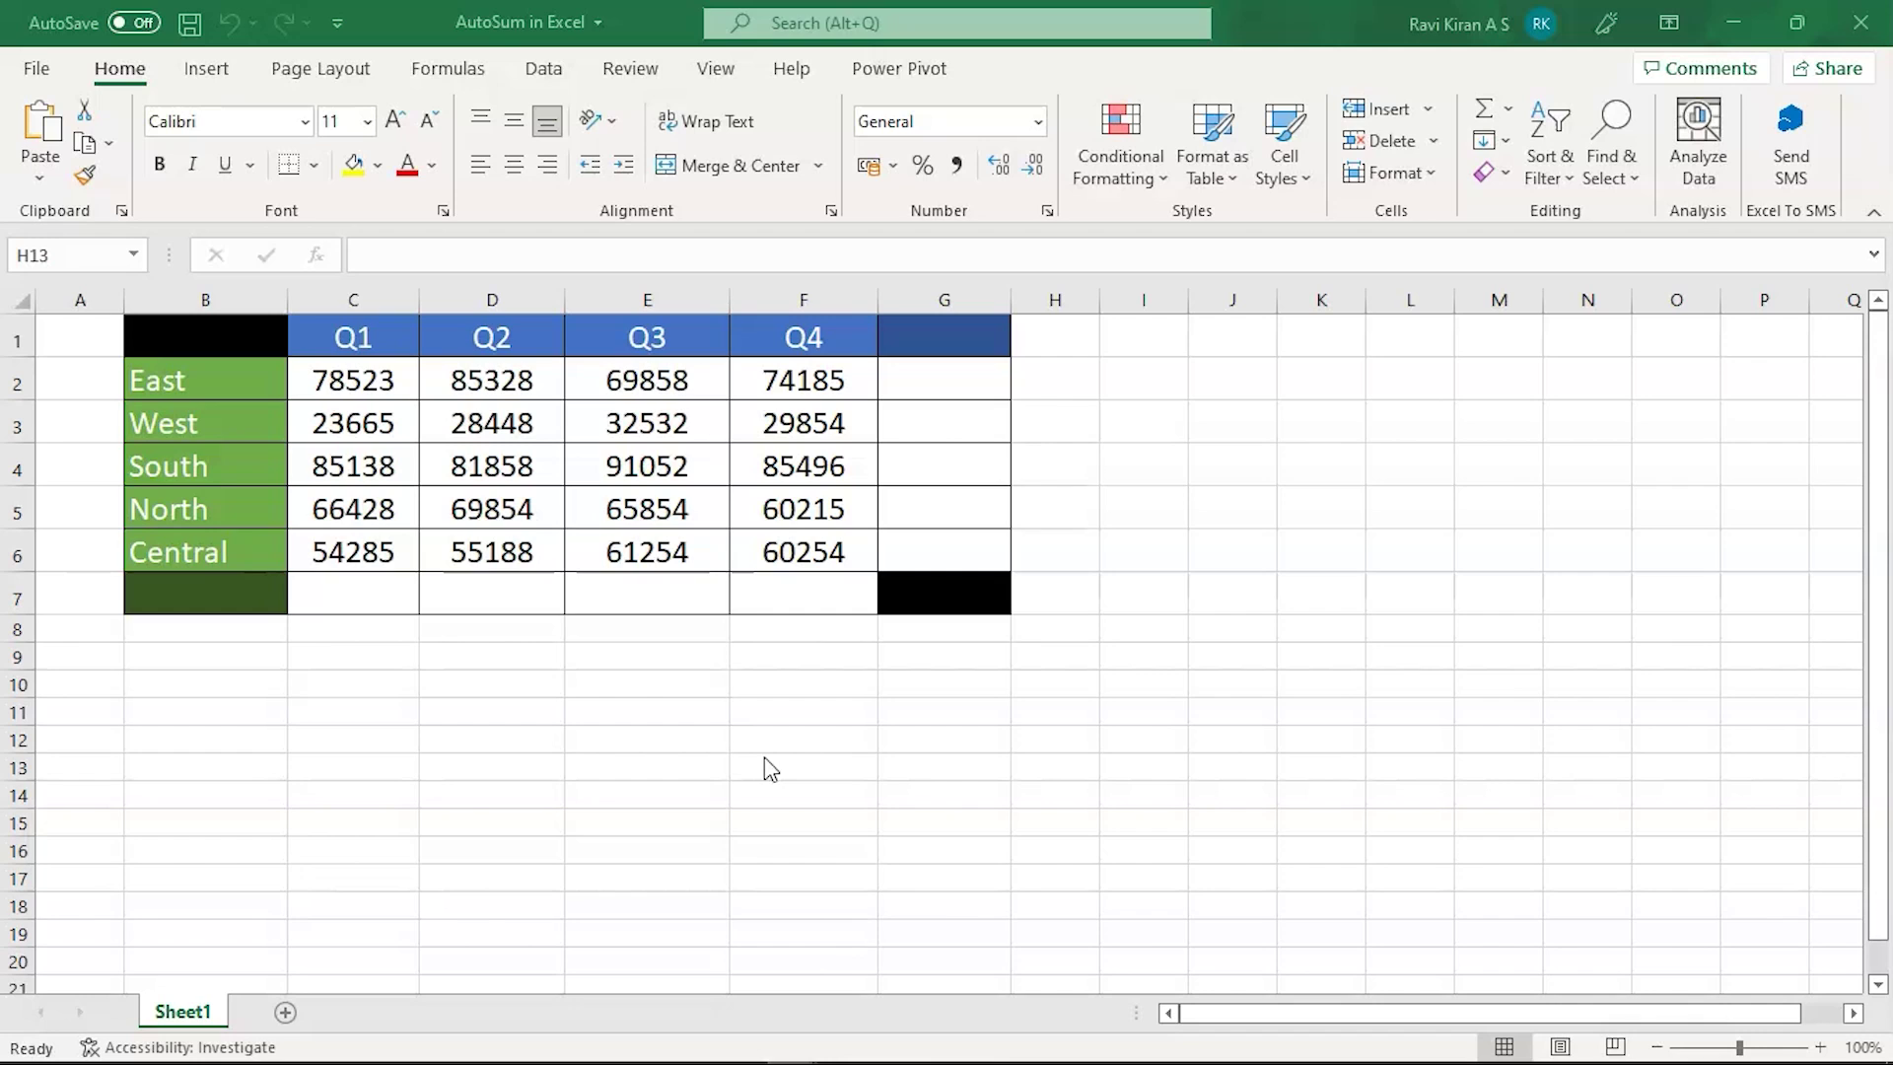
Preview the sum of East's quarterly figures and start a typed SUM formula in G2, then discard it.
left_click_drag(355, 380, 363, 568)
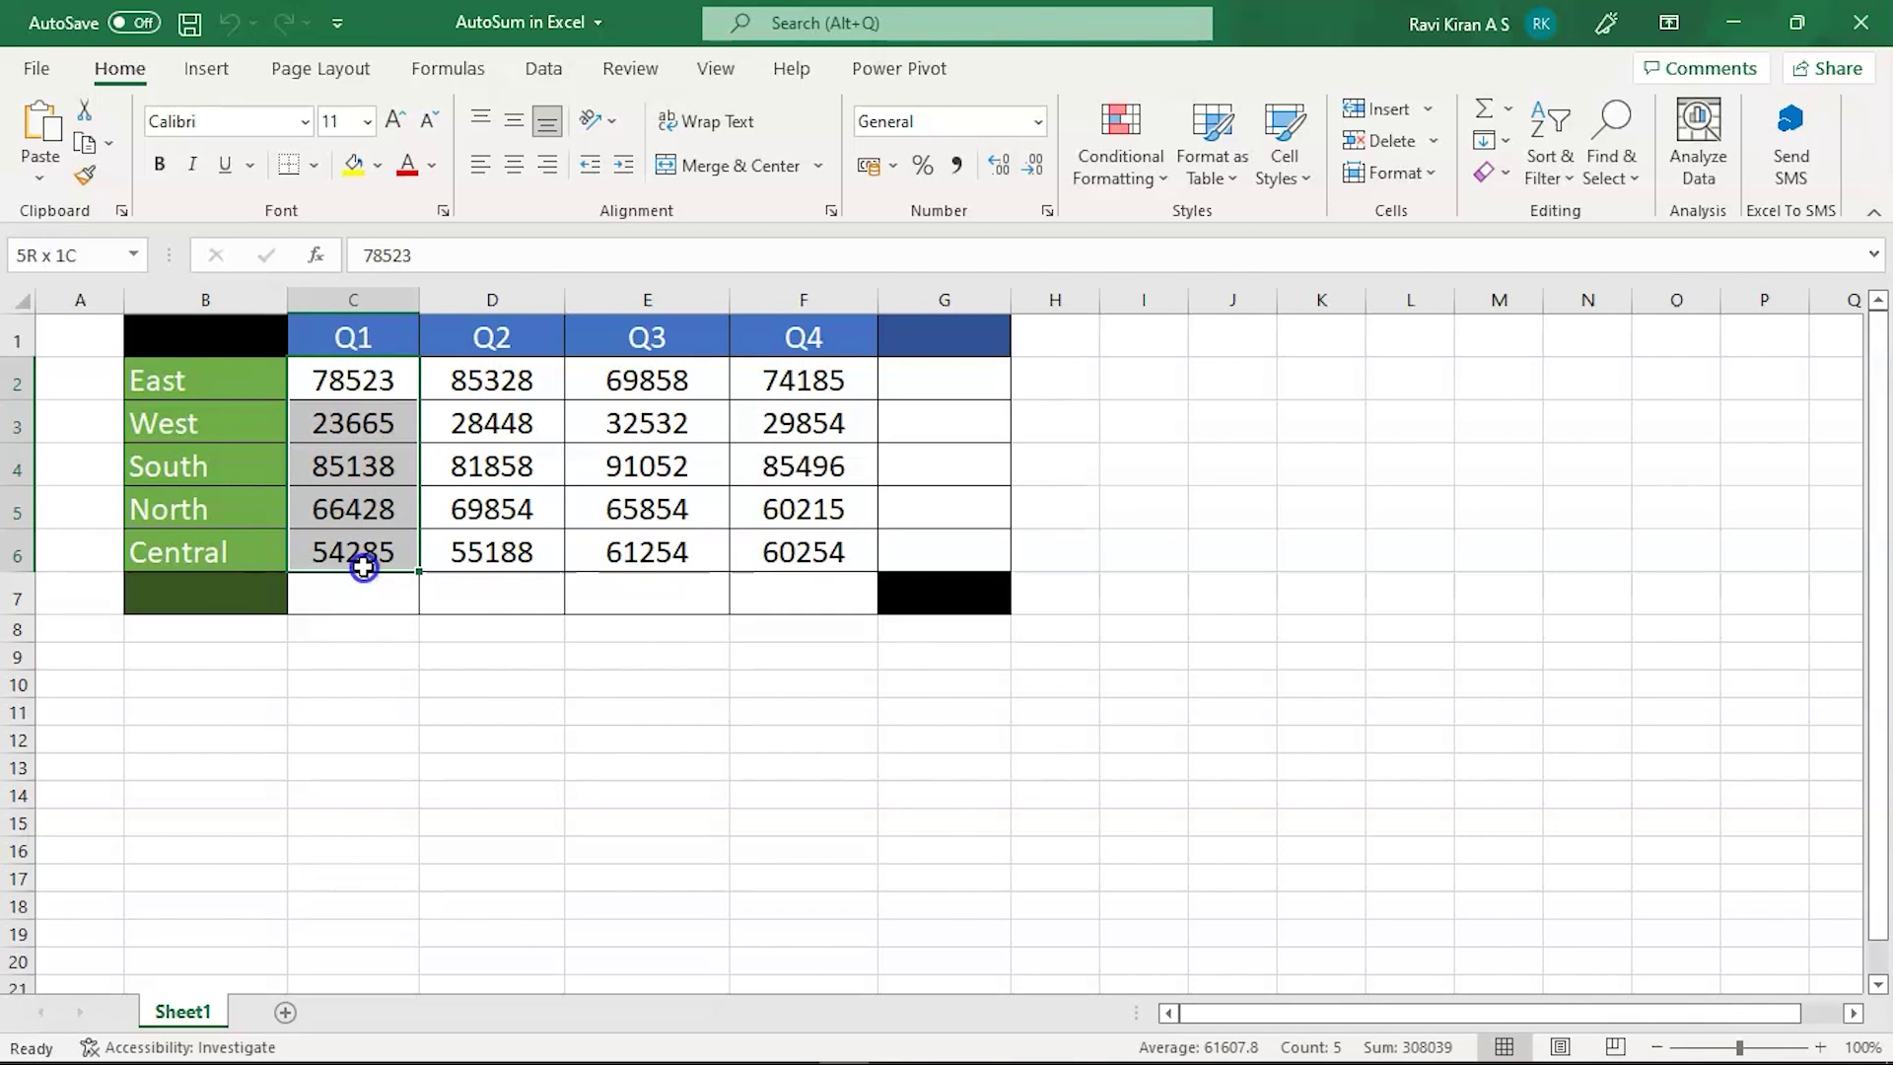
left_click(391, 367)
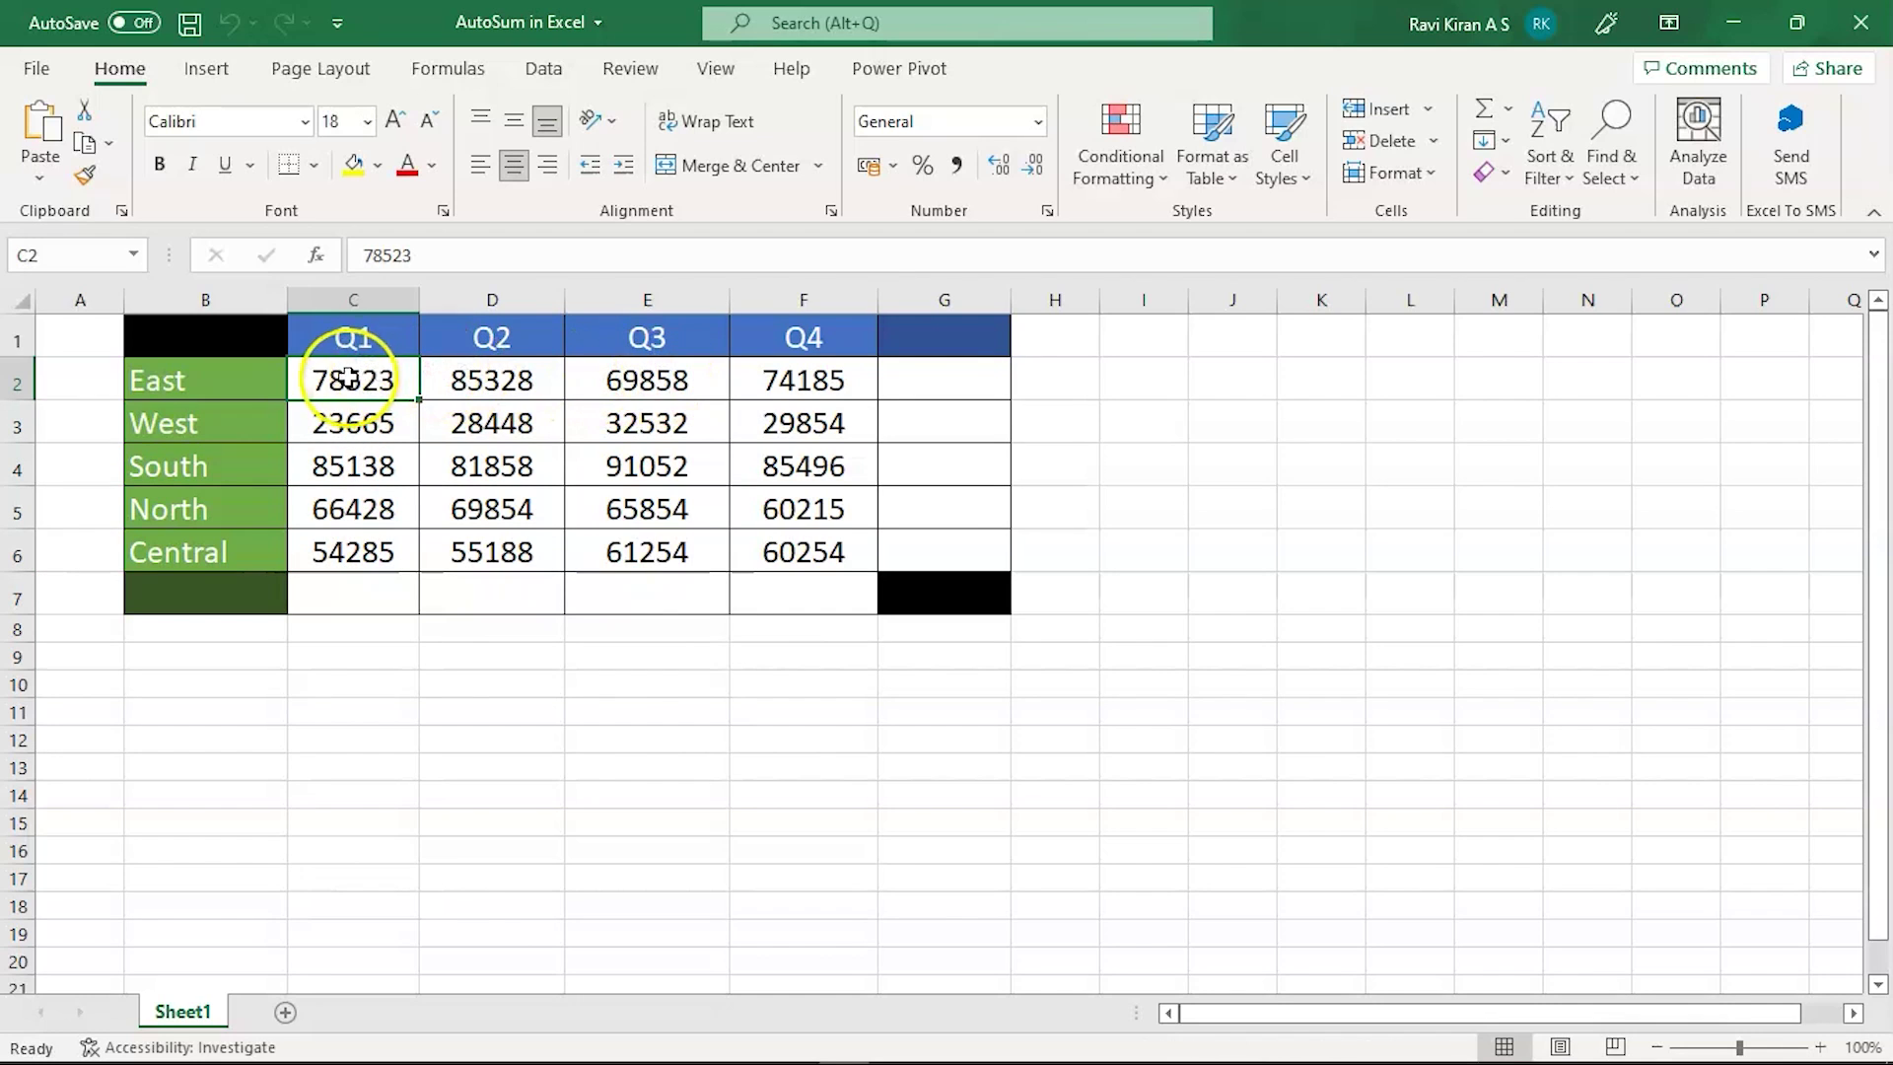
left_click_drag(347, 378, 809, 378)
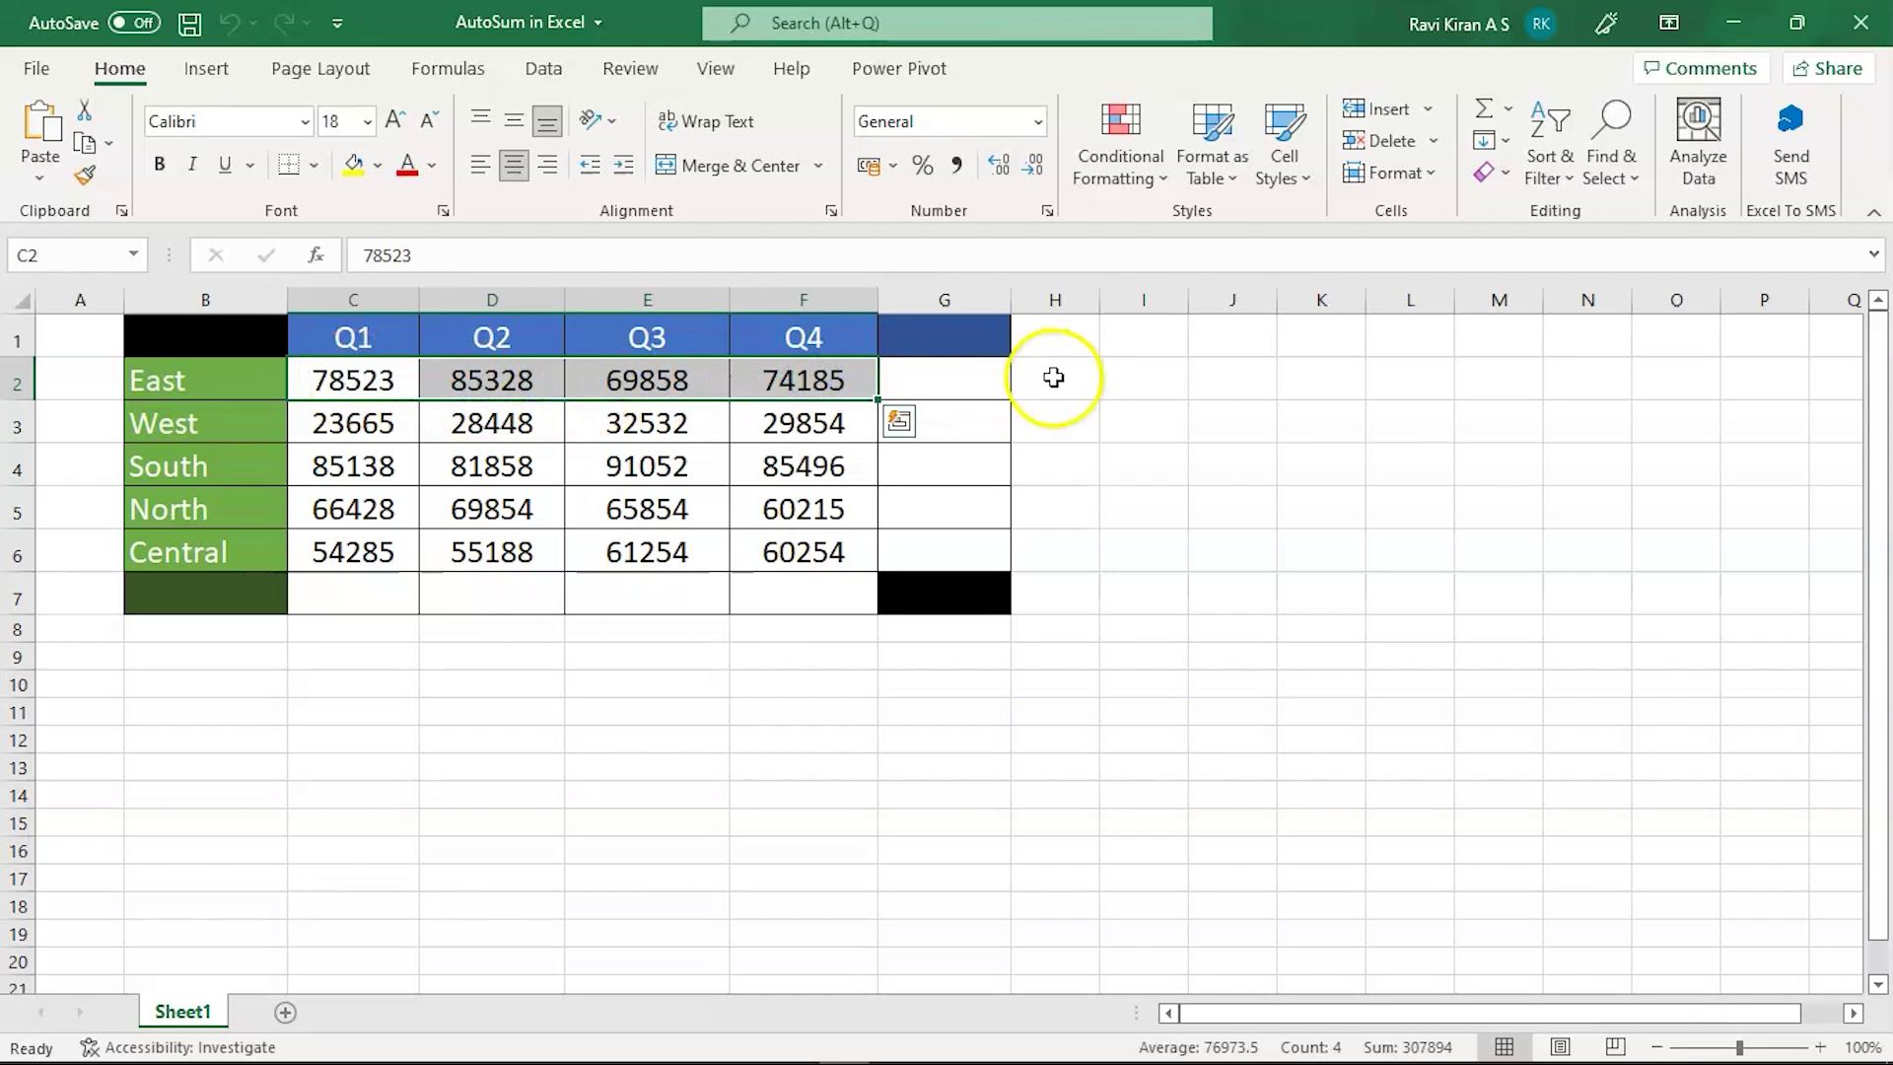
left_click(990, 385)
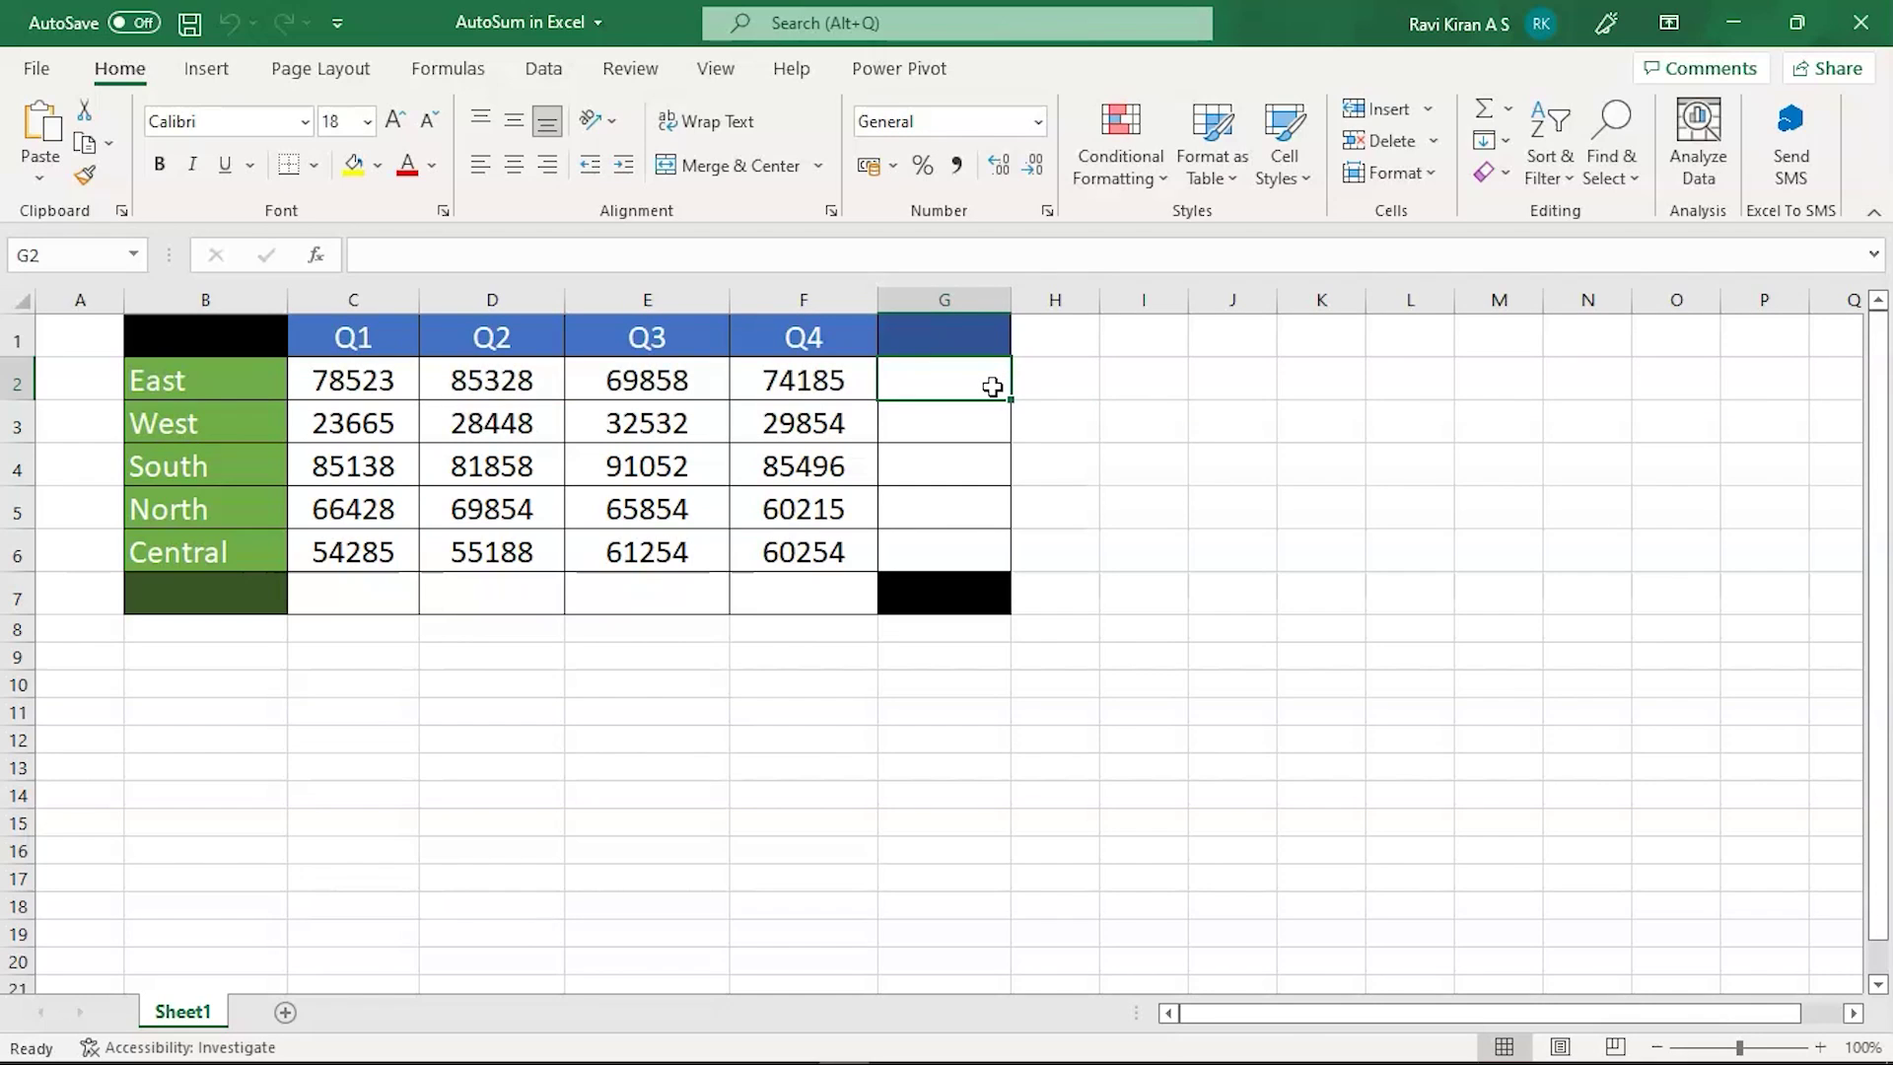
left_click(992, 386)
left_click(992, 387)
type("=")
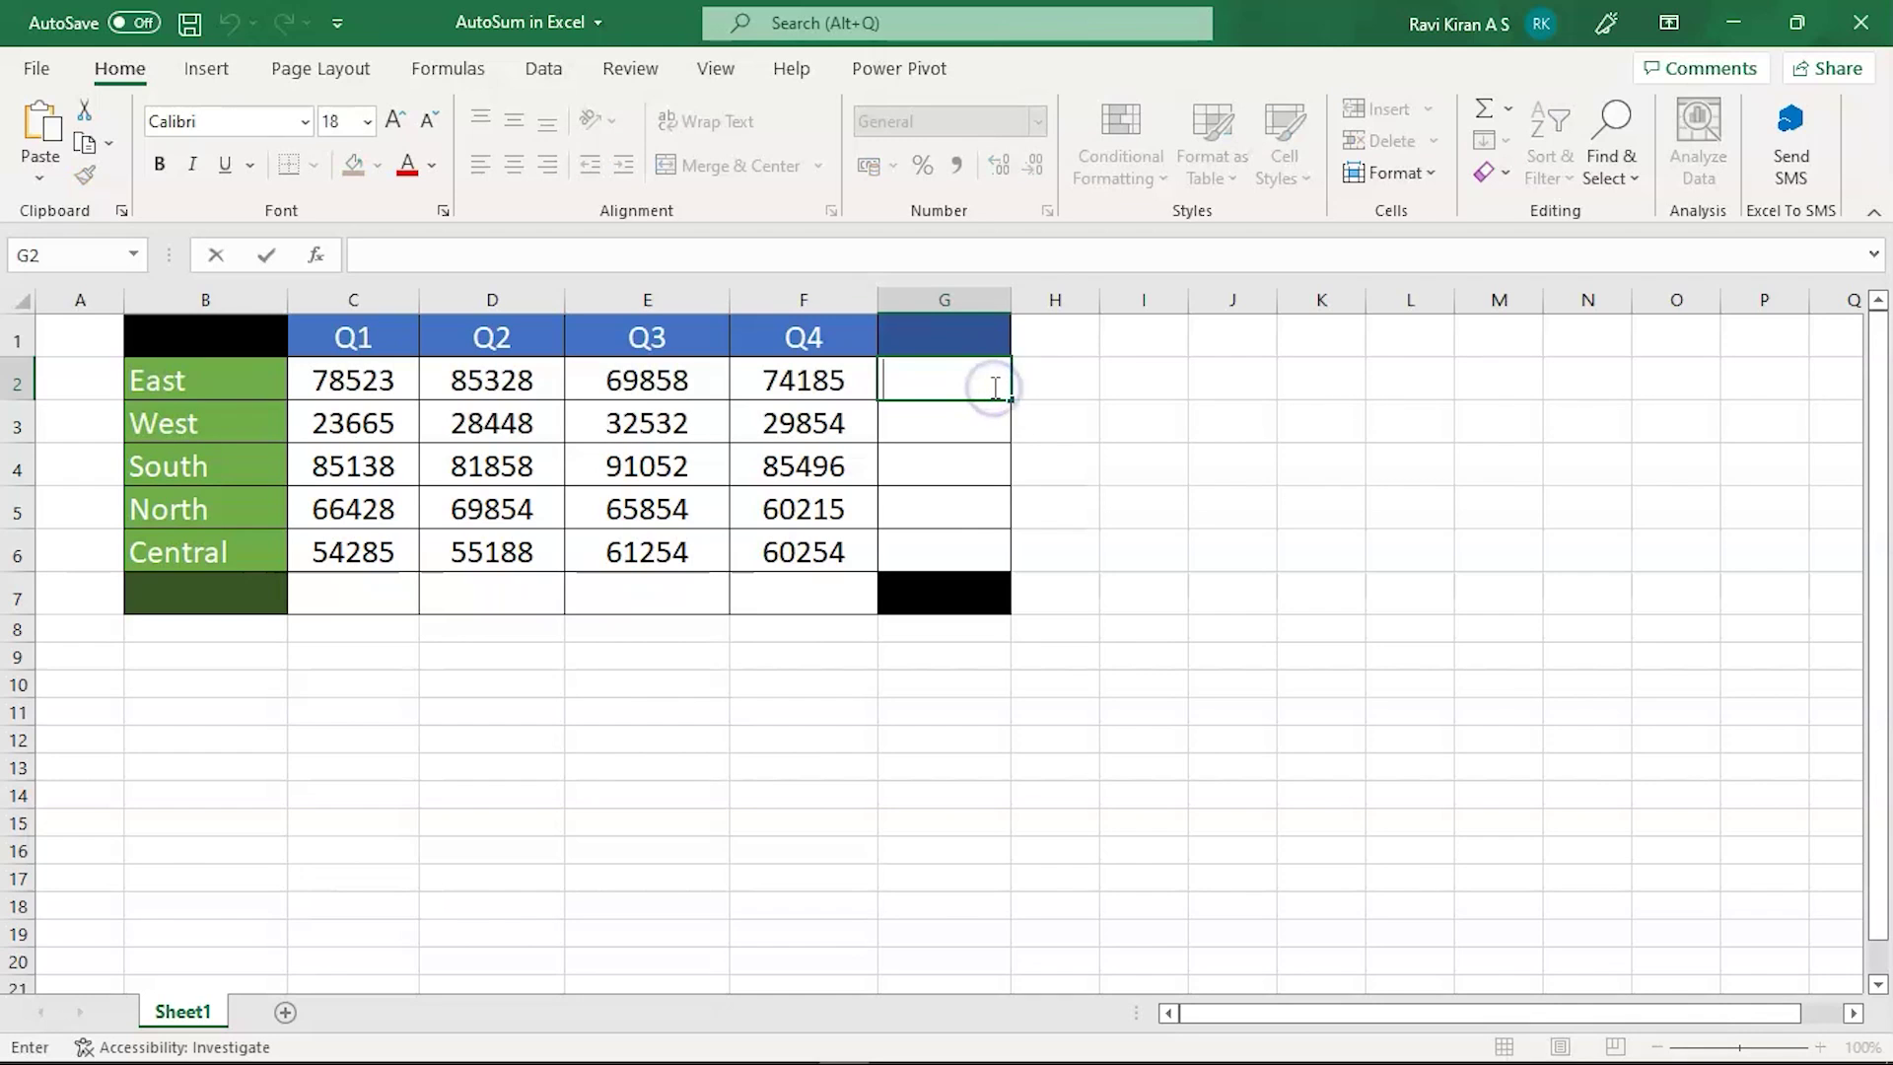
type("su")
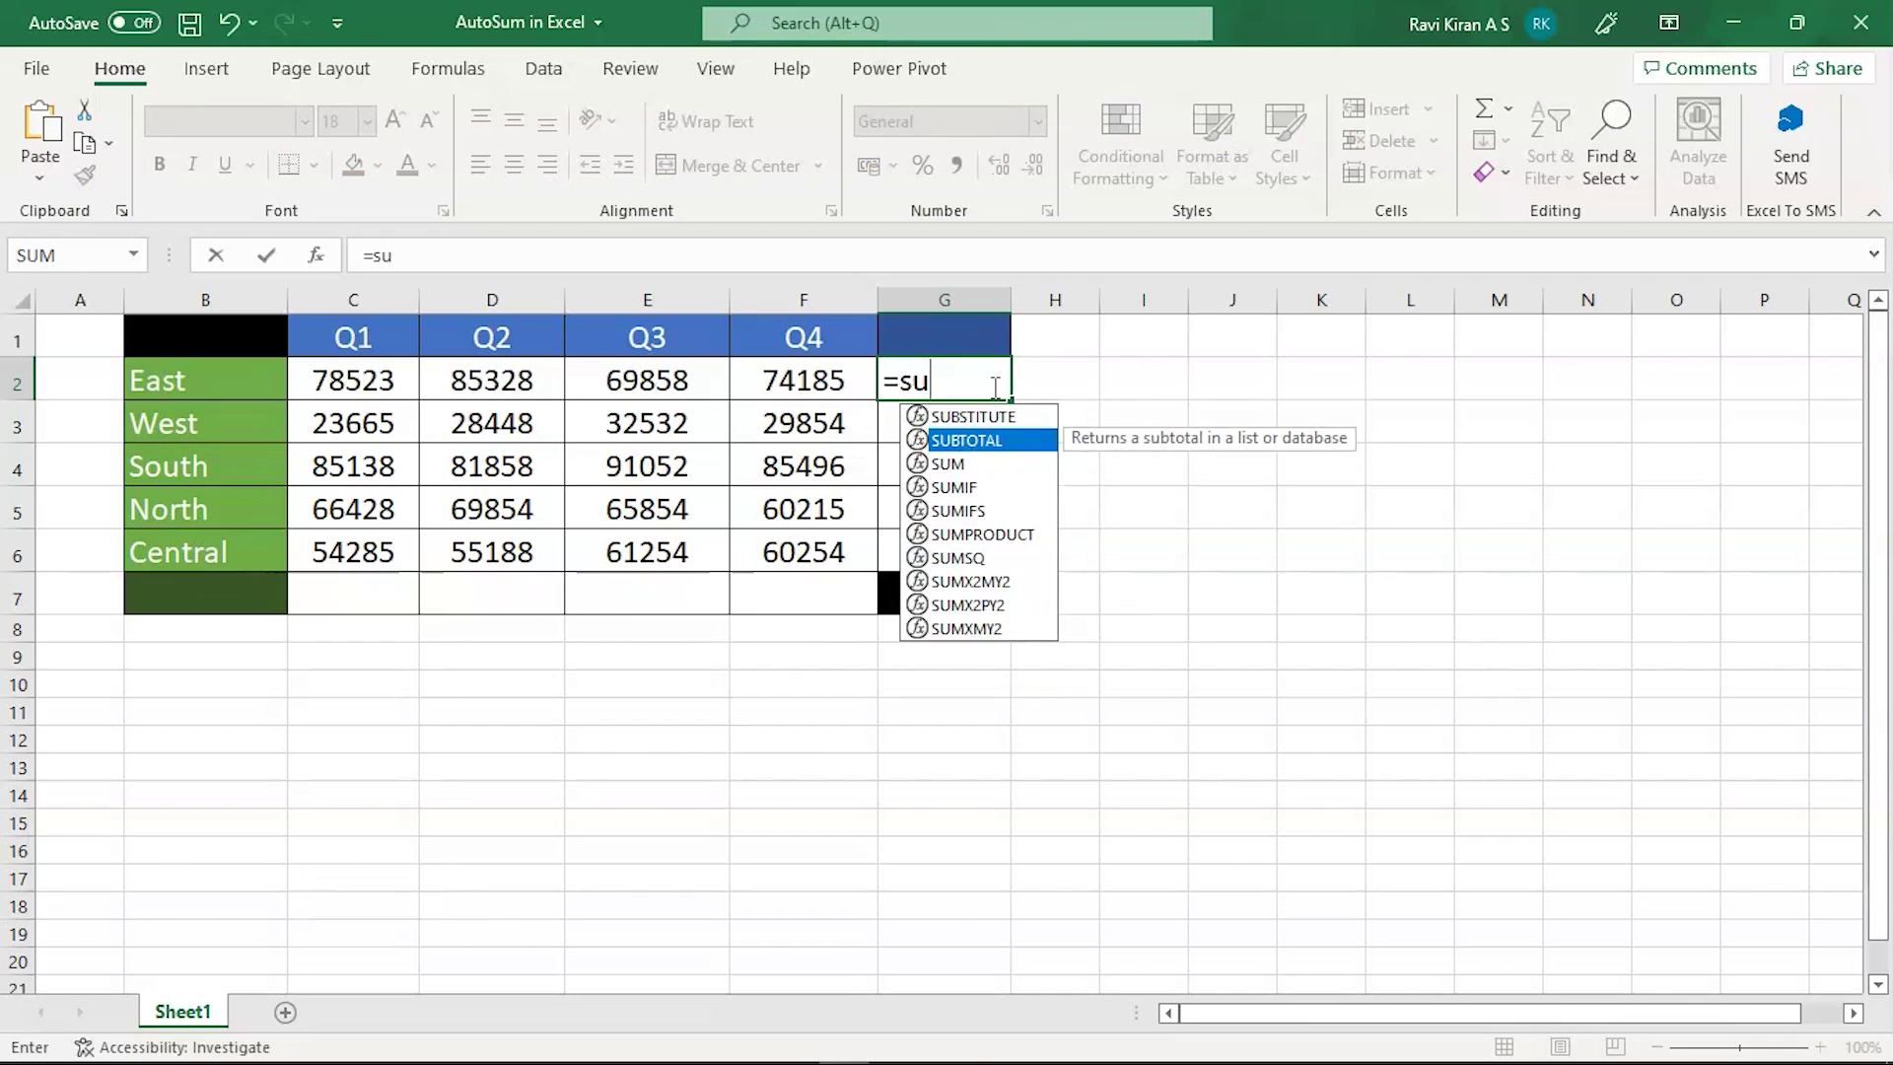
key("Down")
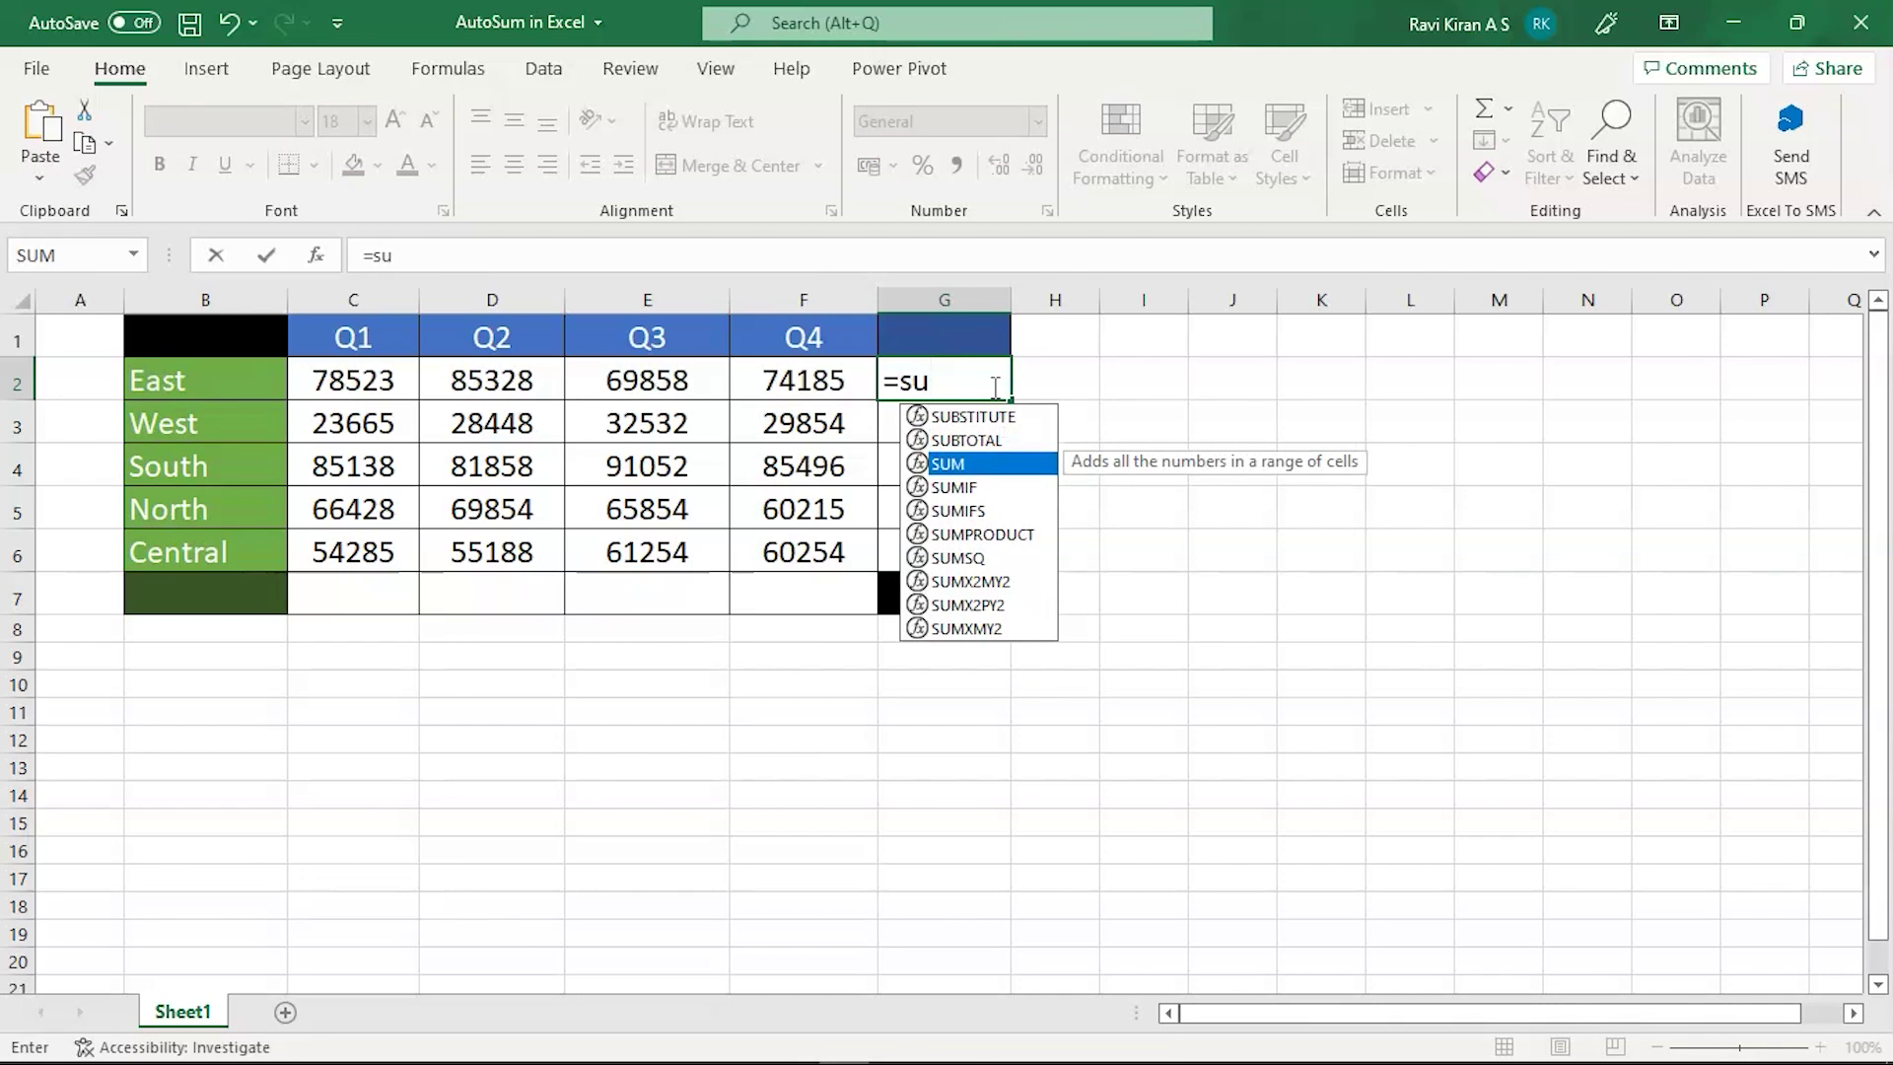
key("Escape")
left_click(1278, 445)
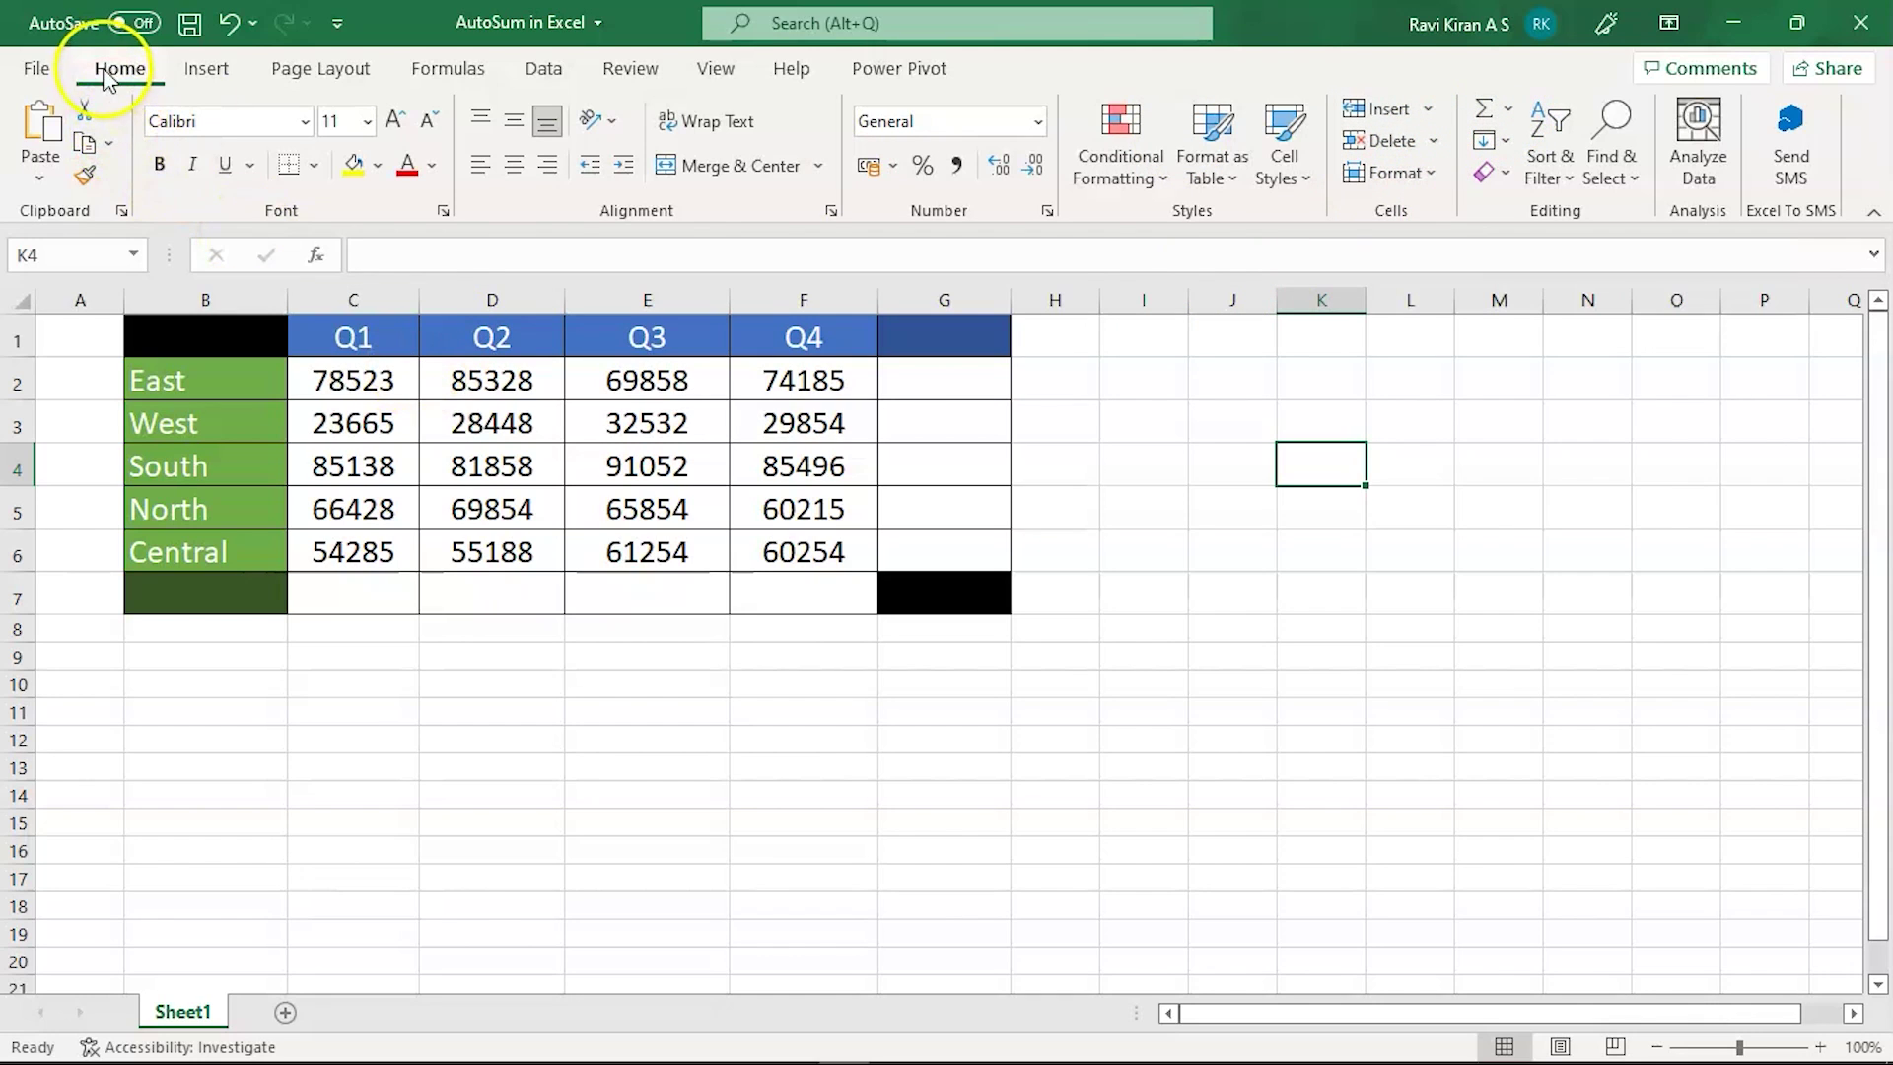
Browse the AutoSum quick calculations, then reselect East's Q1–Q4 figures and return to G2.
left_click(1508, 114)
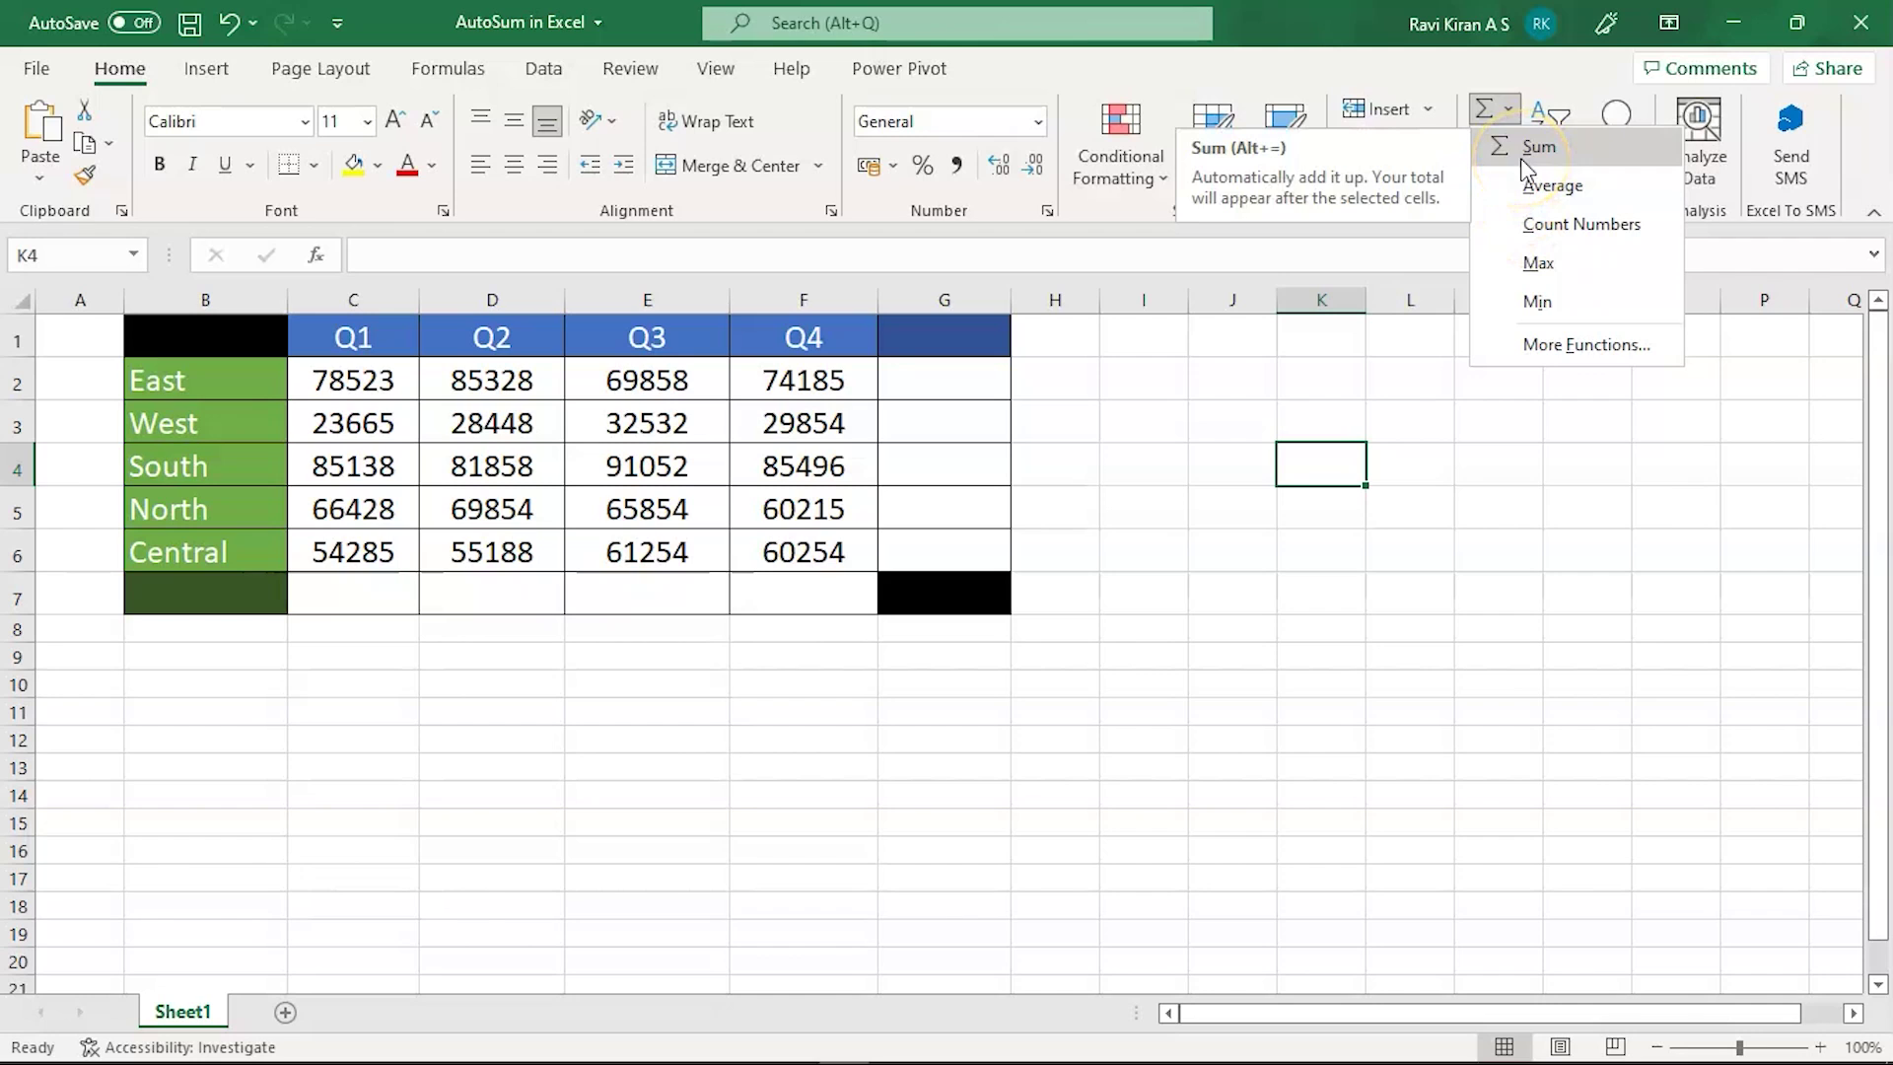
left_click(1179, 537)
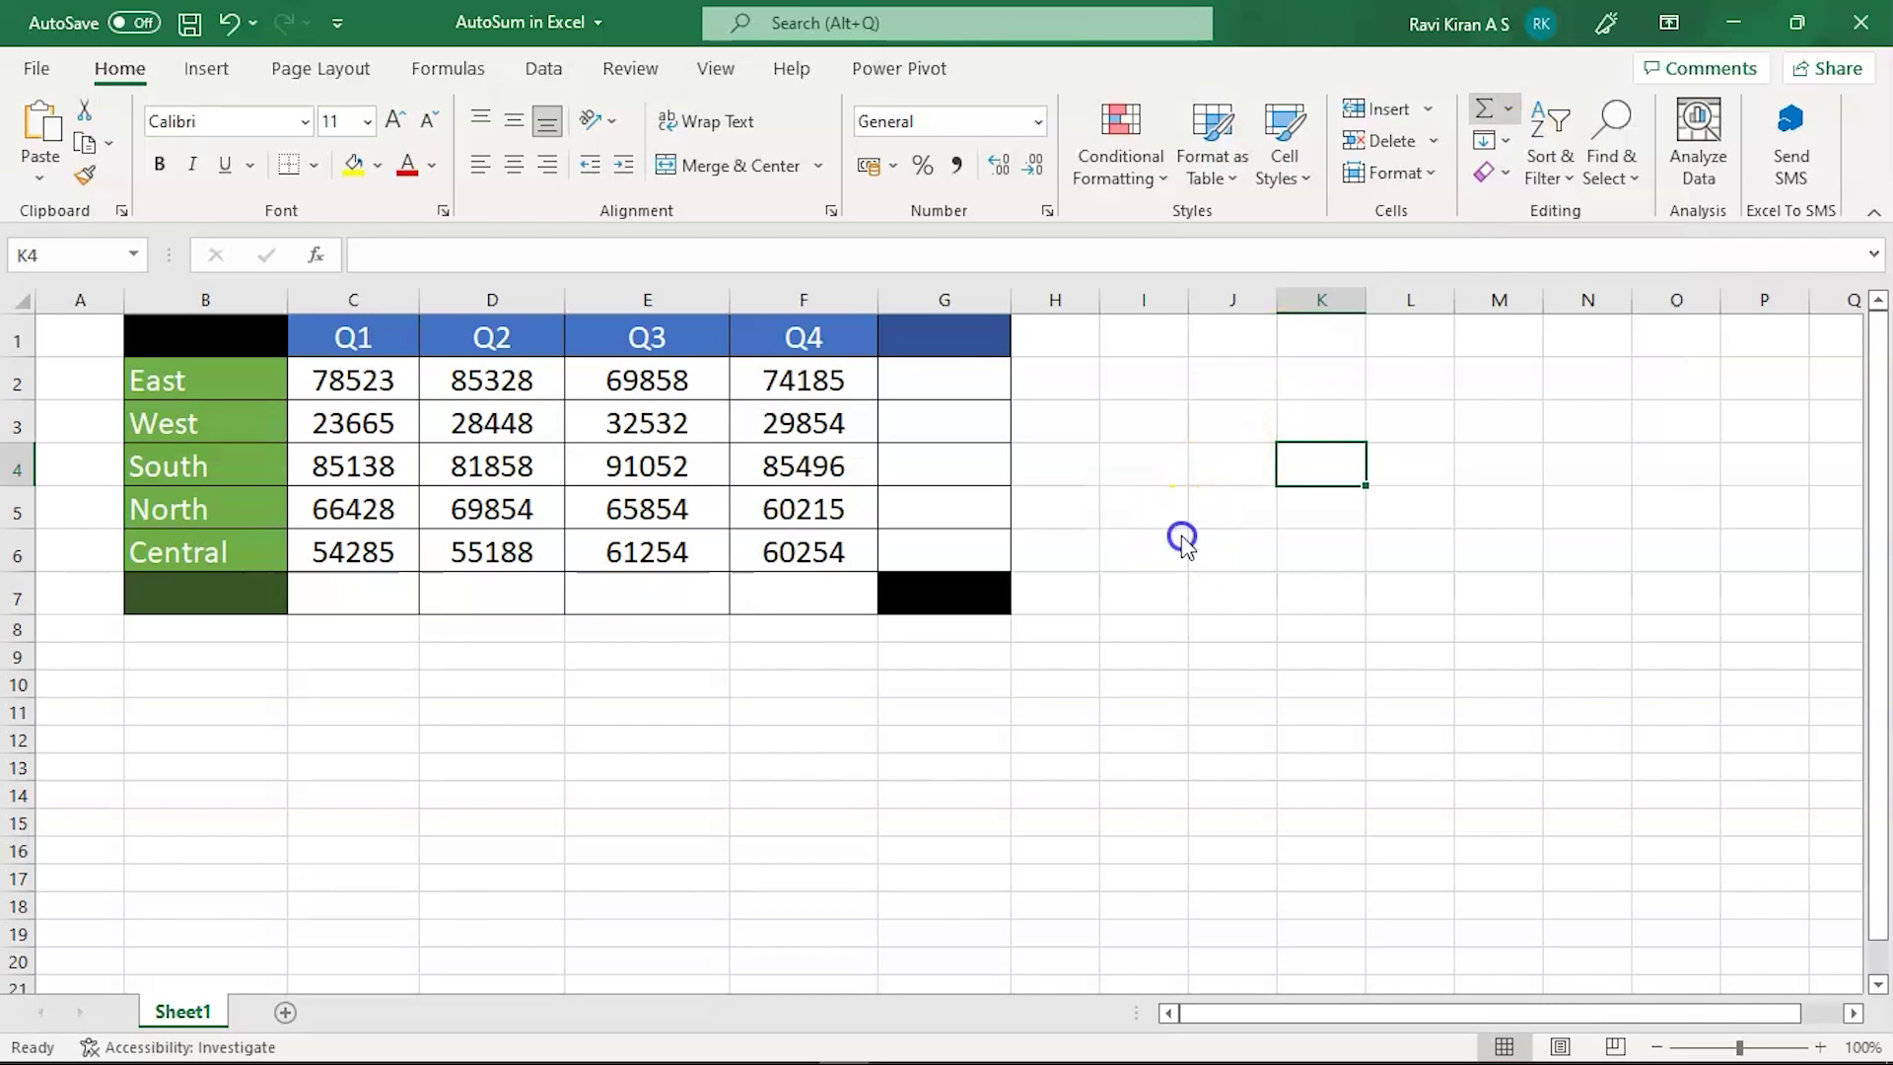
left_click(965, 390)
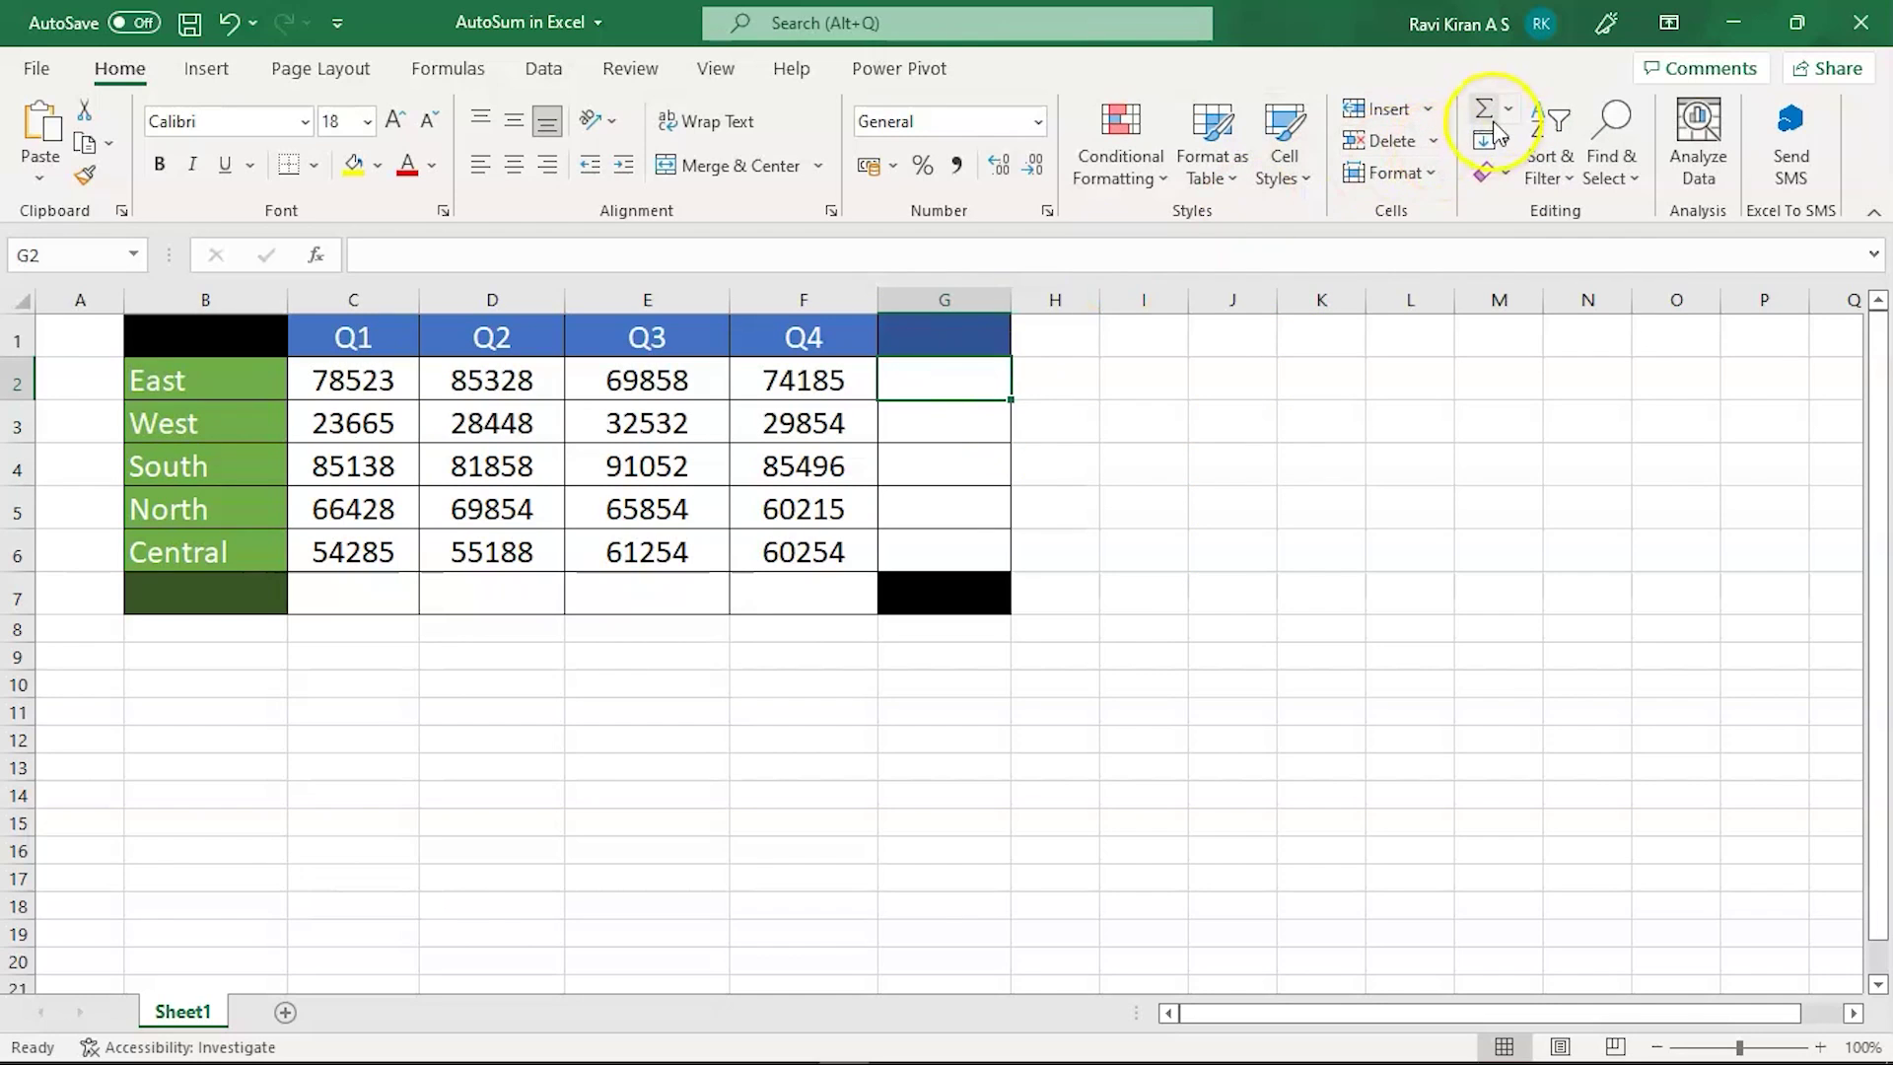
left_click(949, 382)
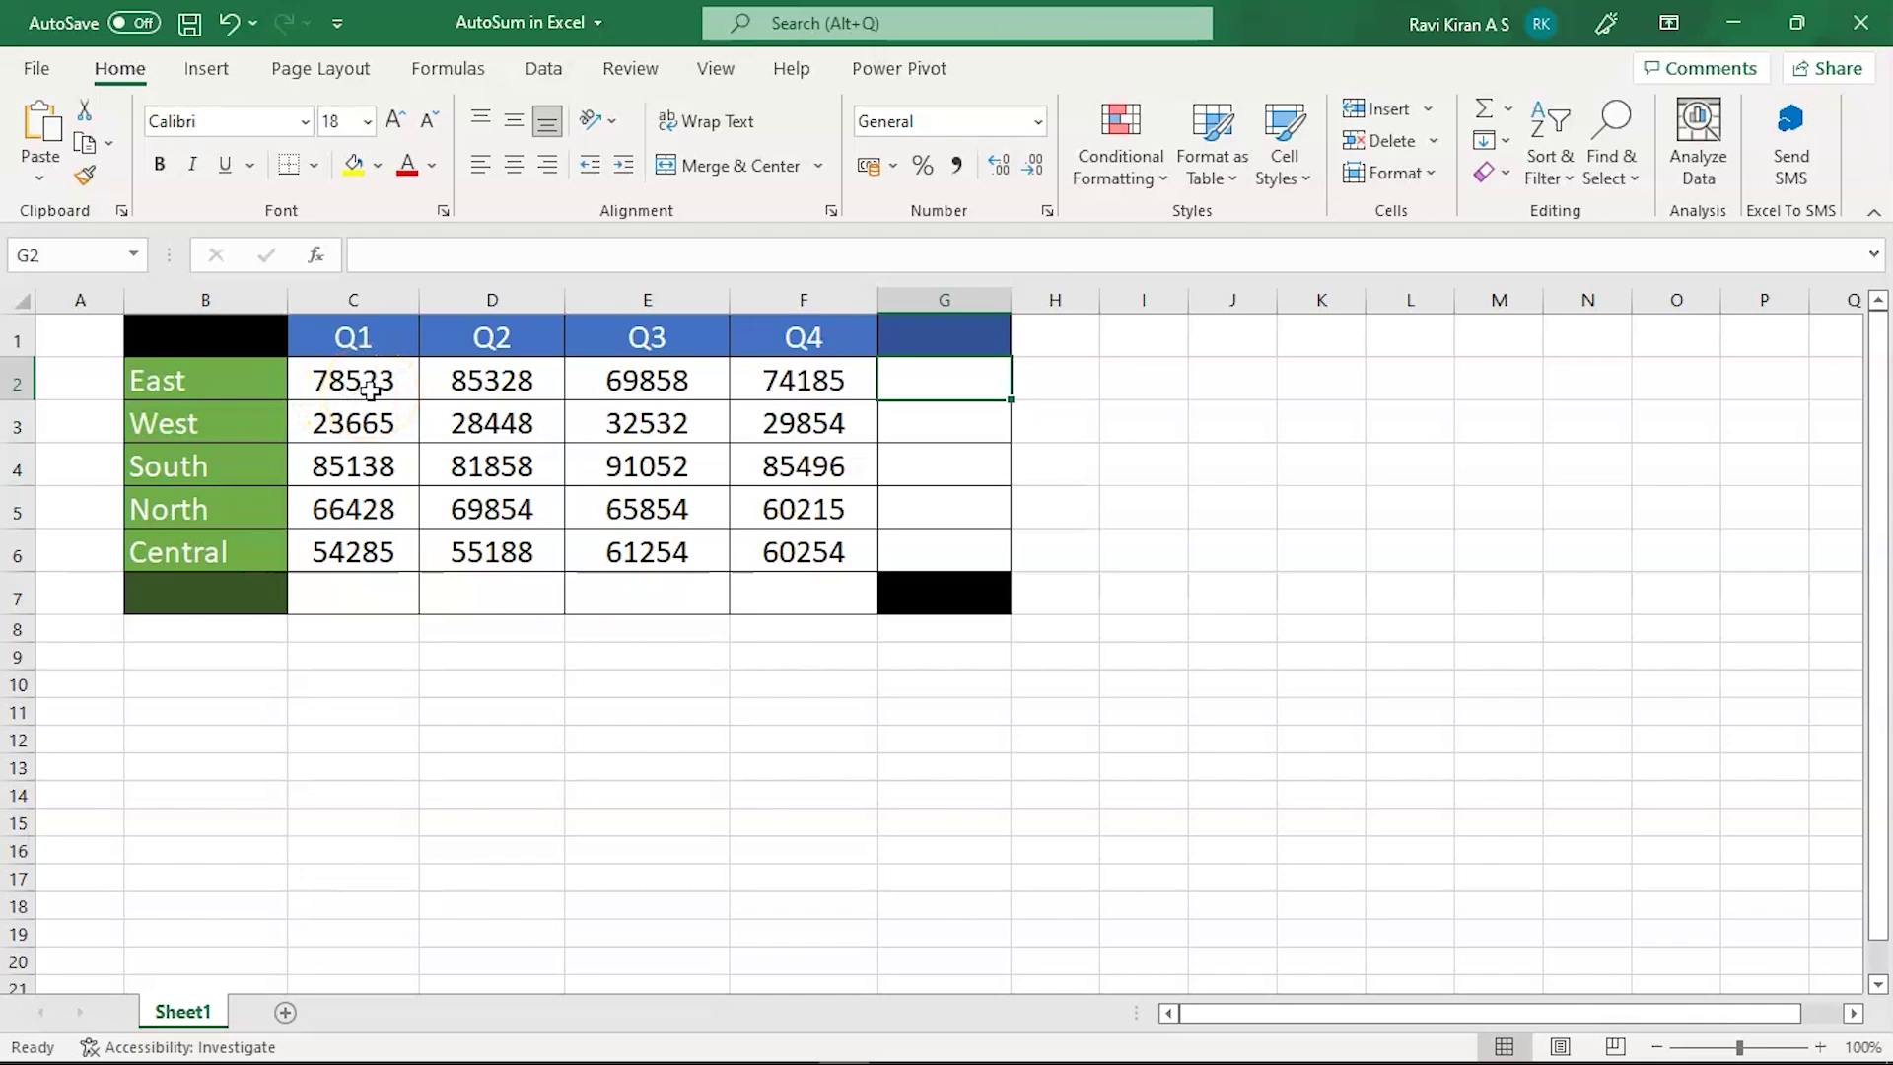
left_click_drag(370, 387, 860, 368)
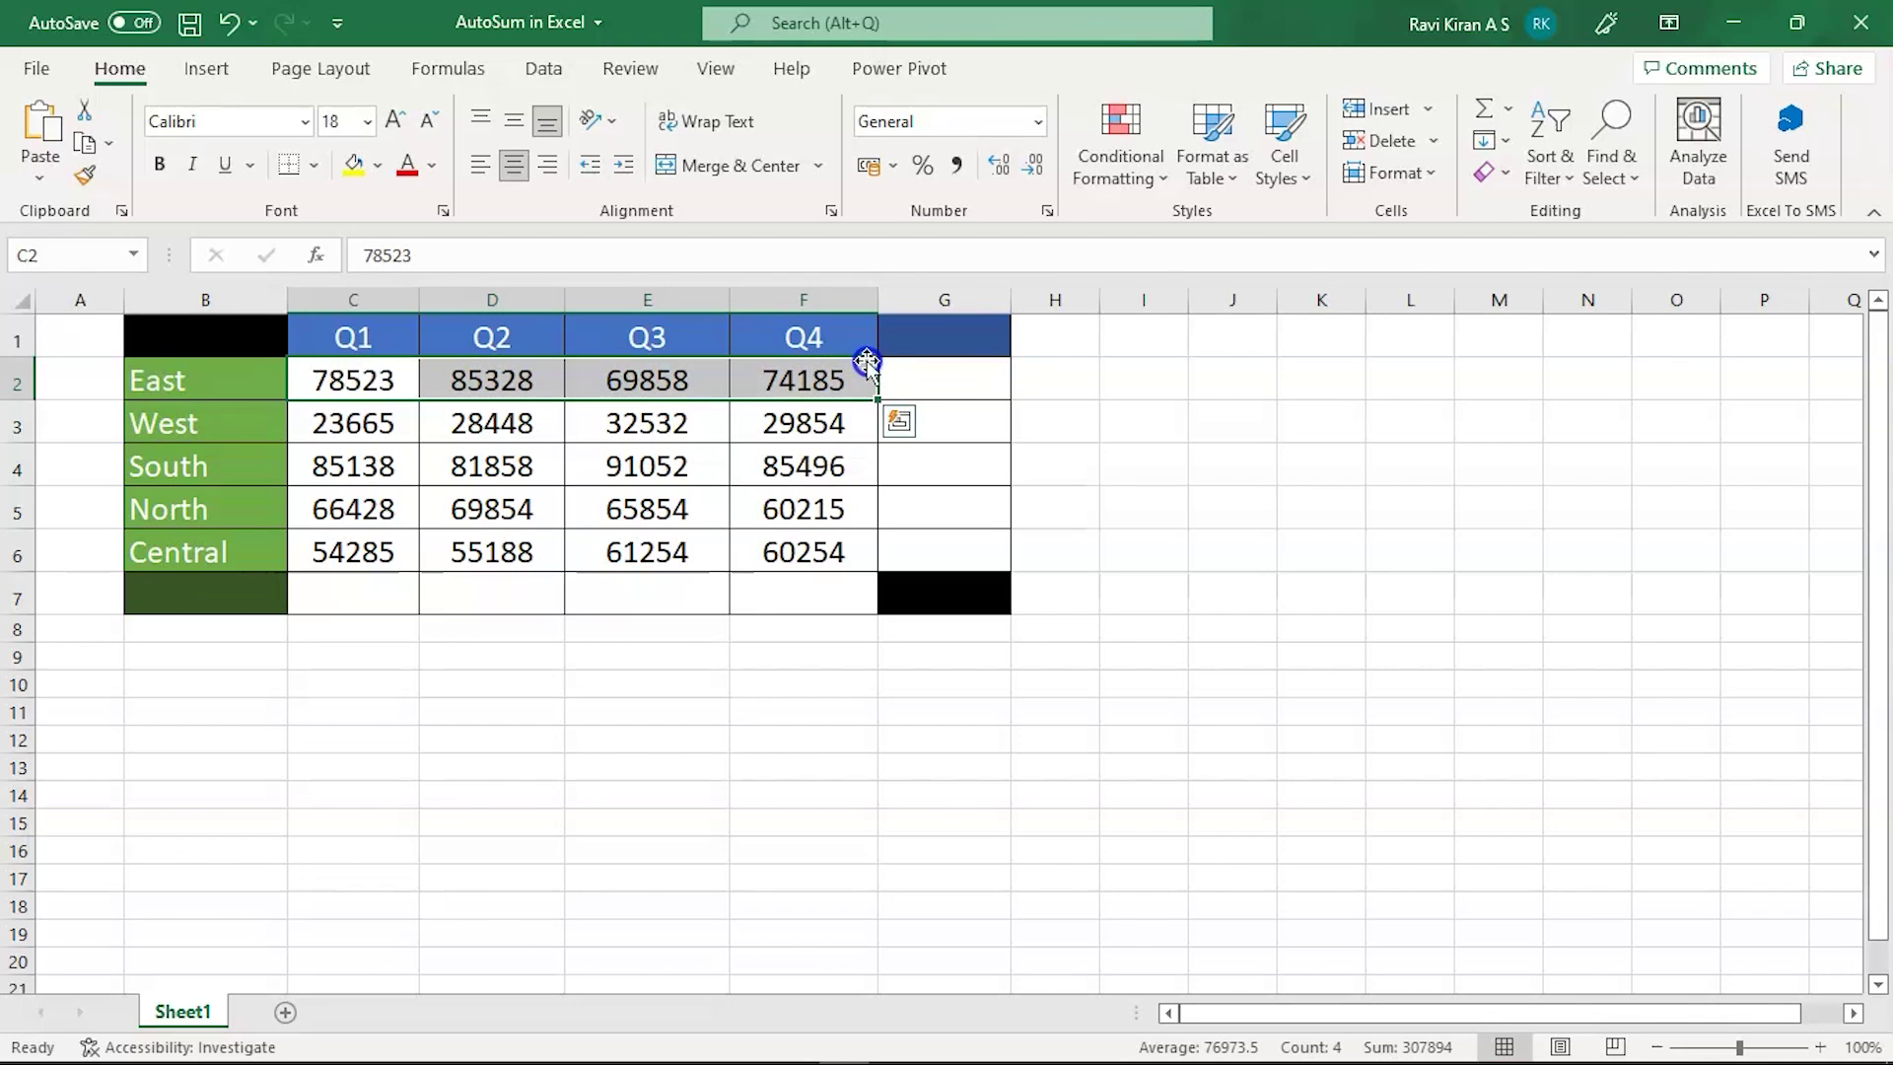
left_click(932, 378)
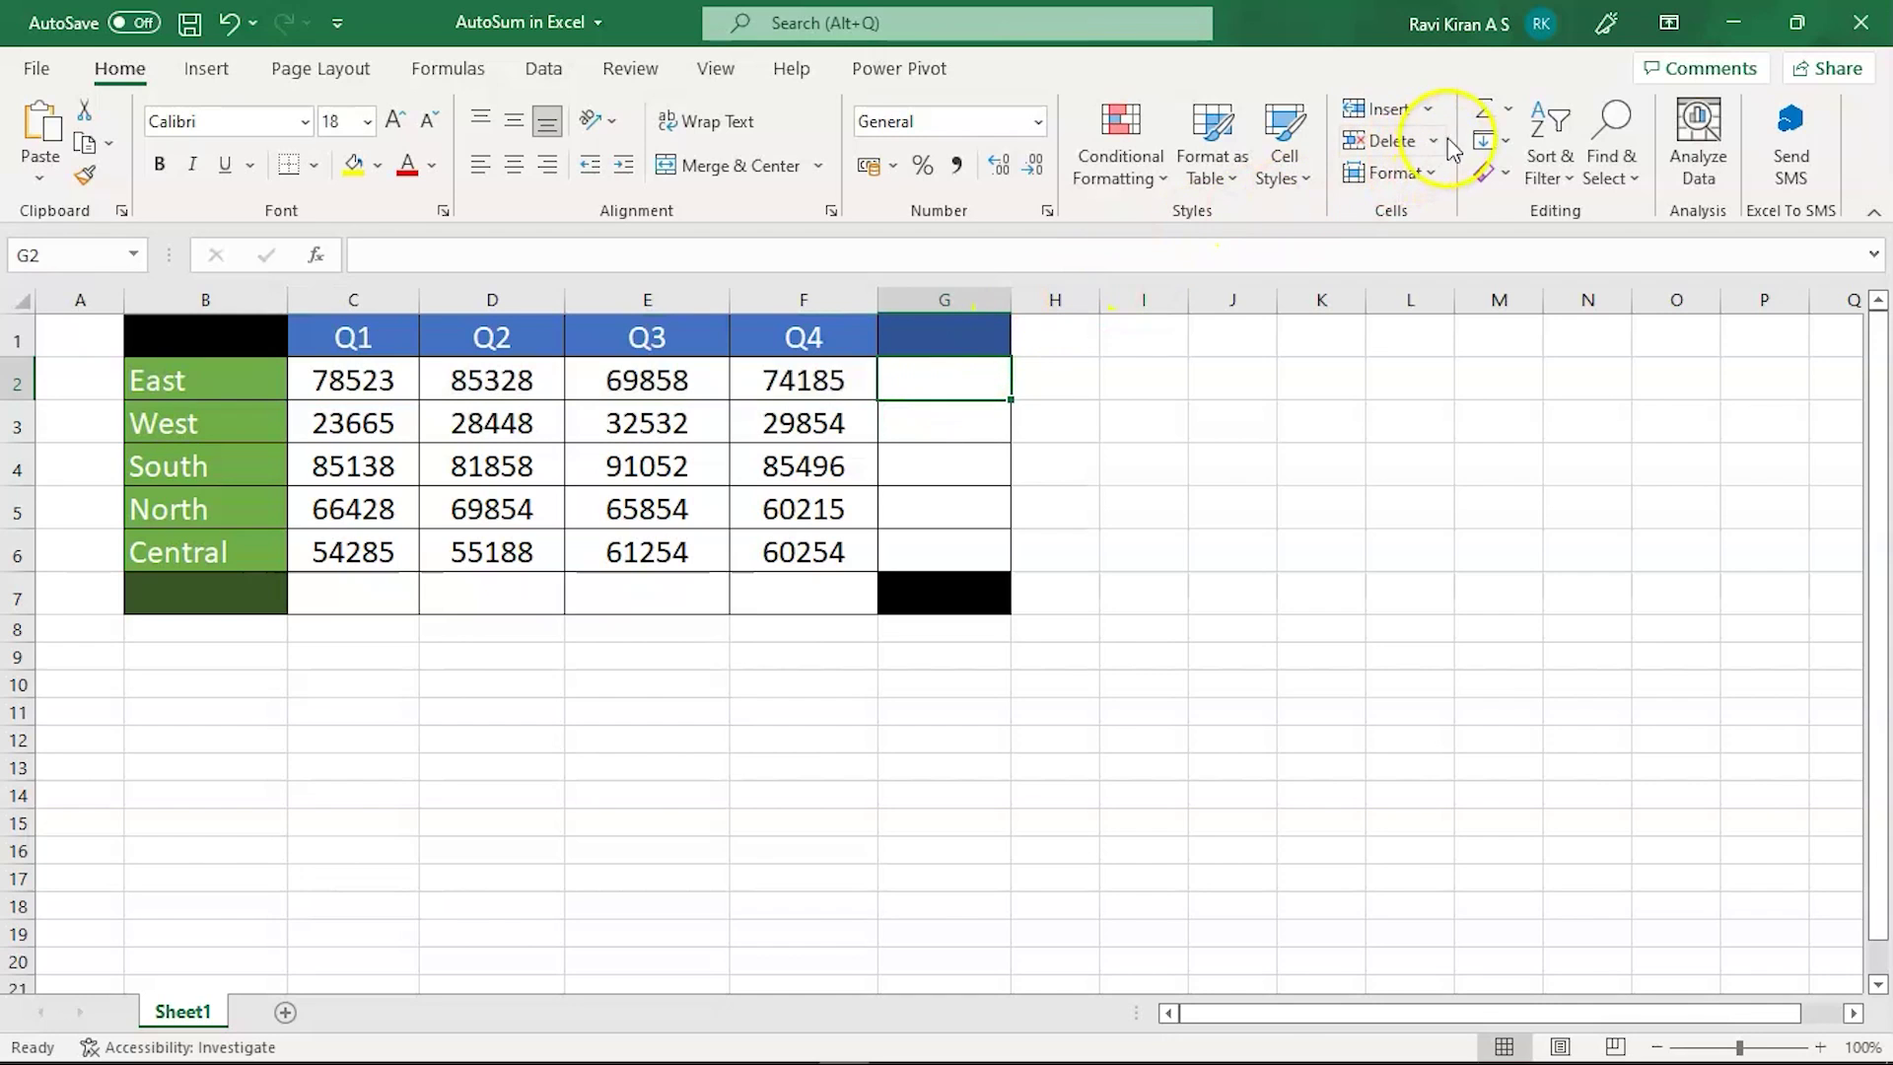
AutoSum G2 over C2:F2 and commit it, giving East's total of 307894.
left_click(1486, 110)
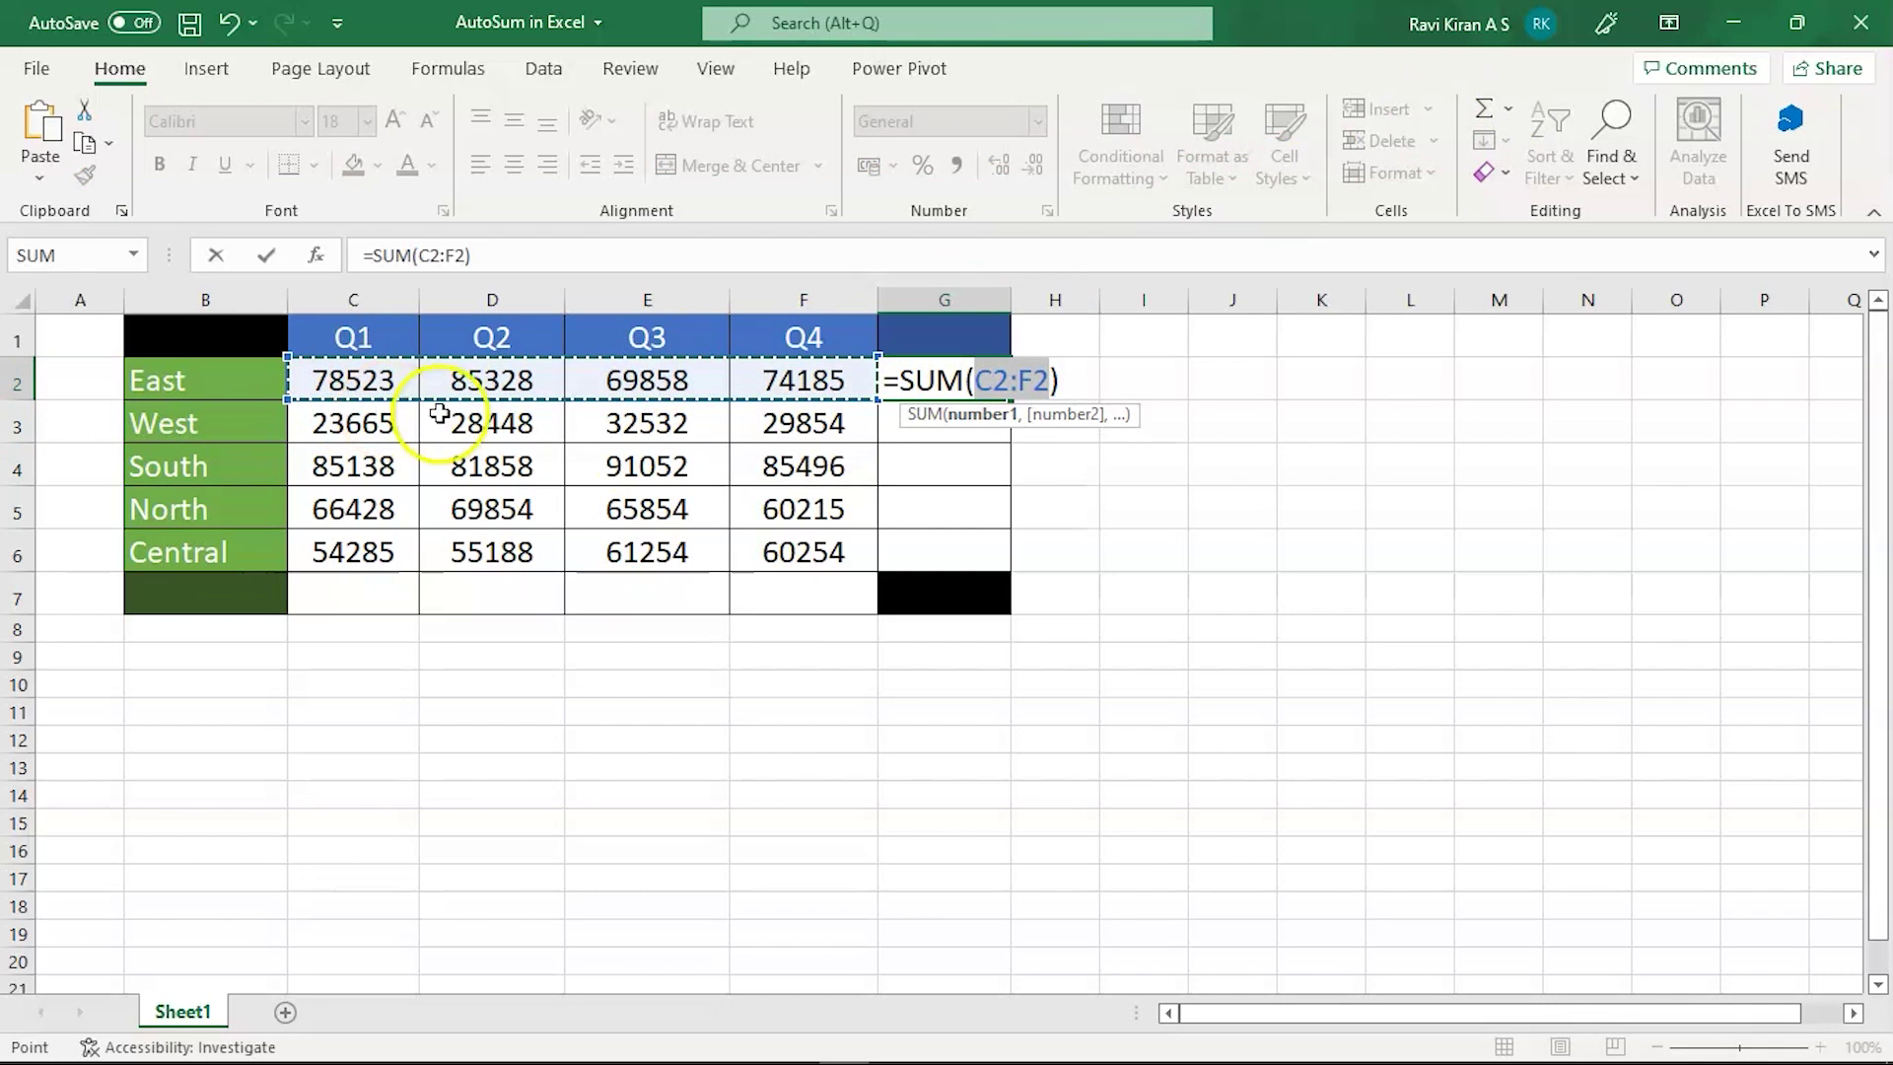
left_click(292, 363)
left_click_drag(292, 363, 441, 364)
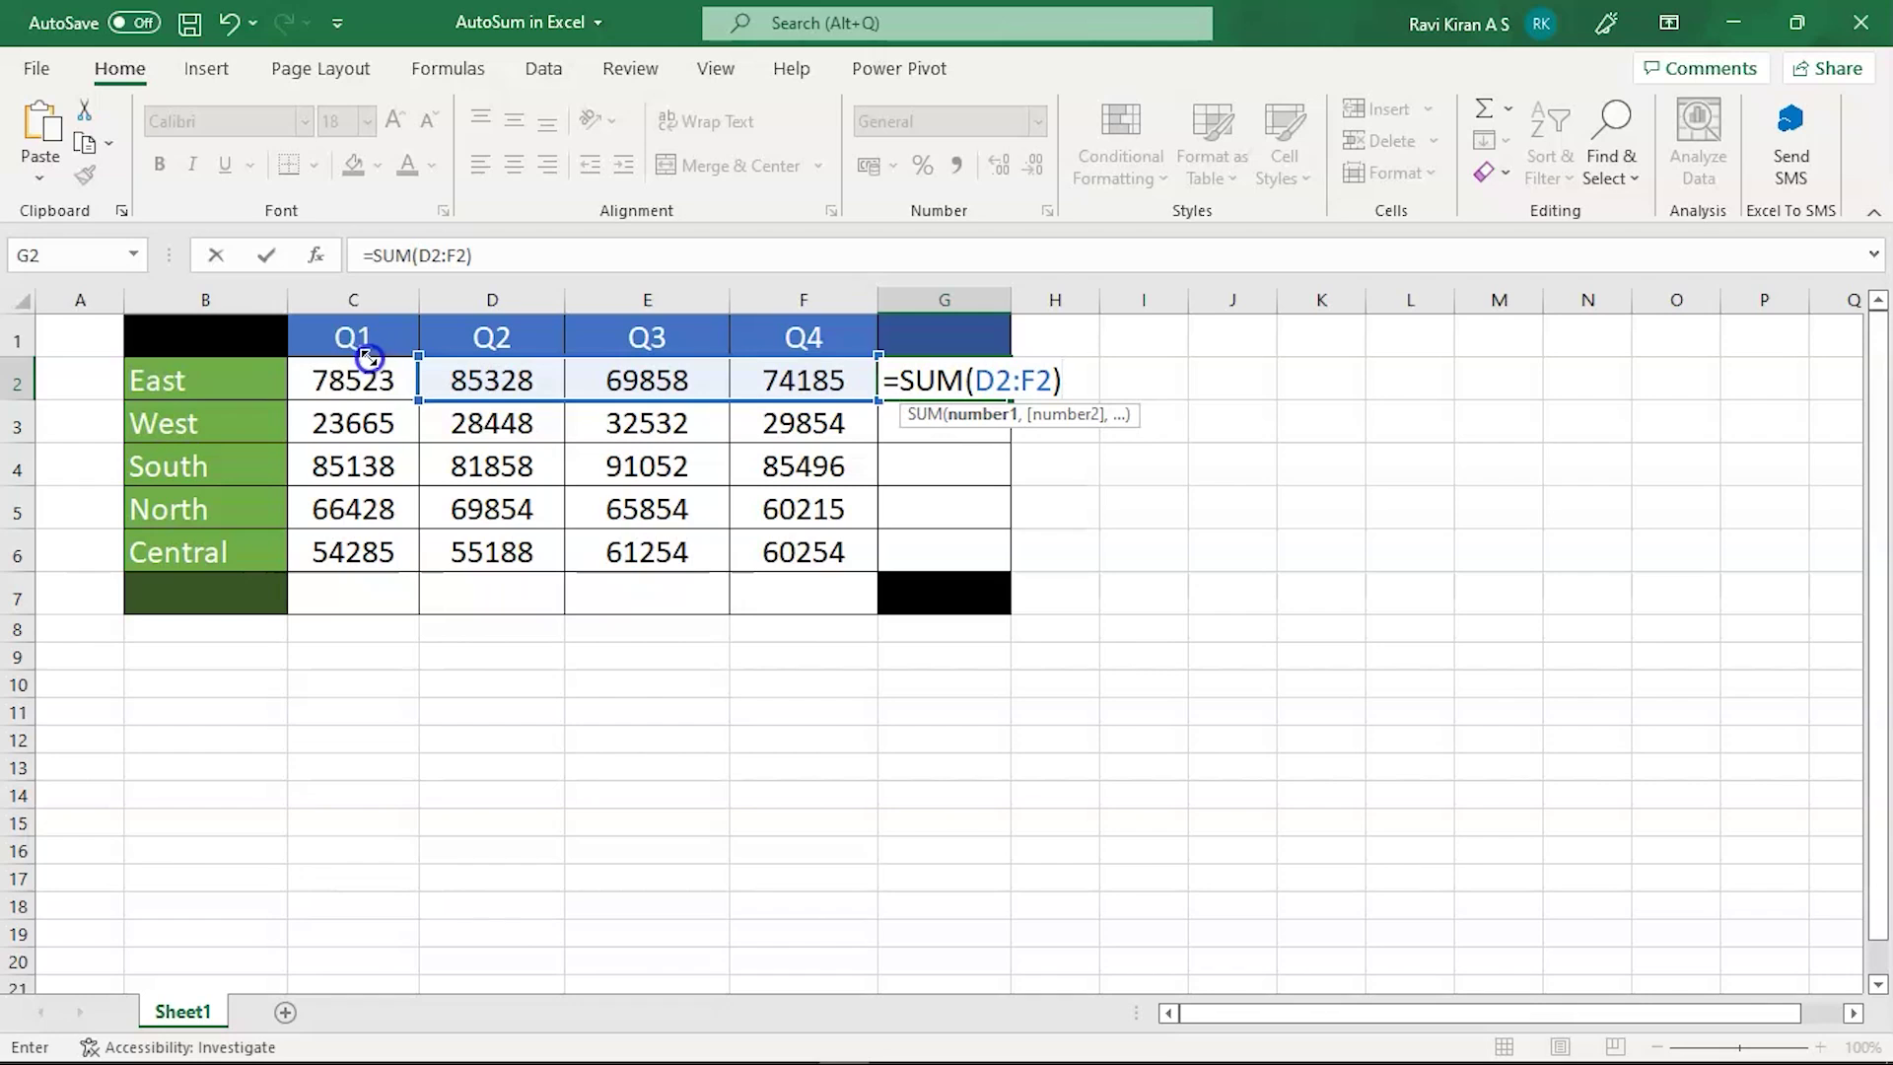
left_click_drag(368, 357, 287, 347)
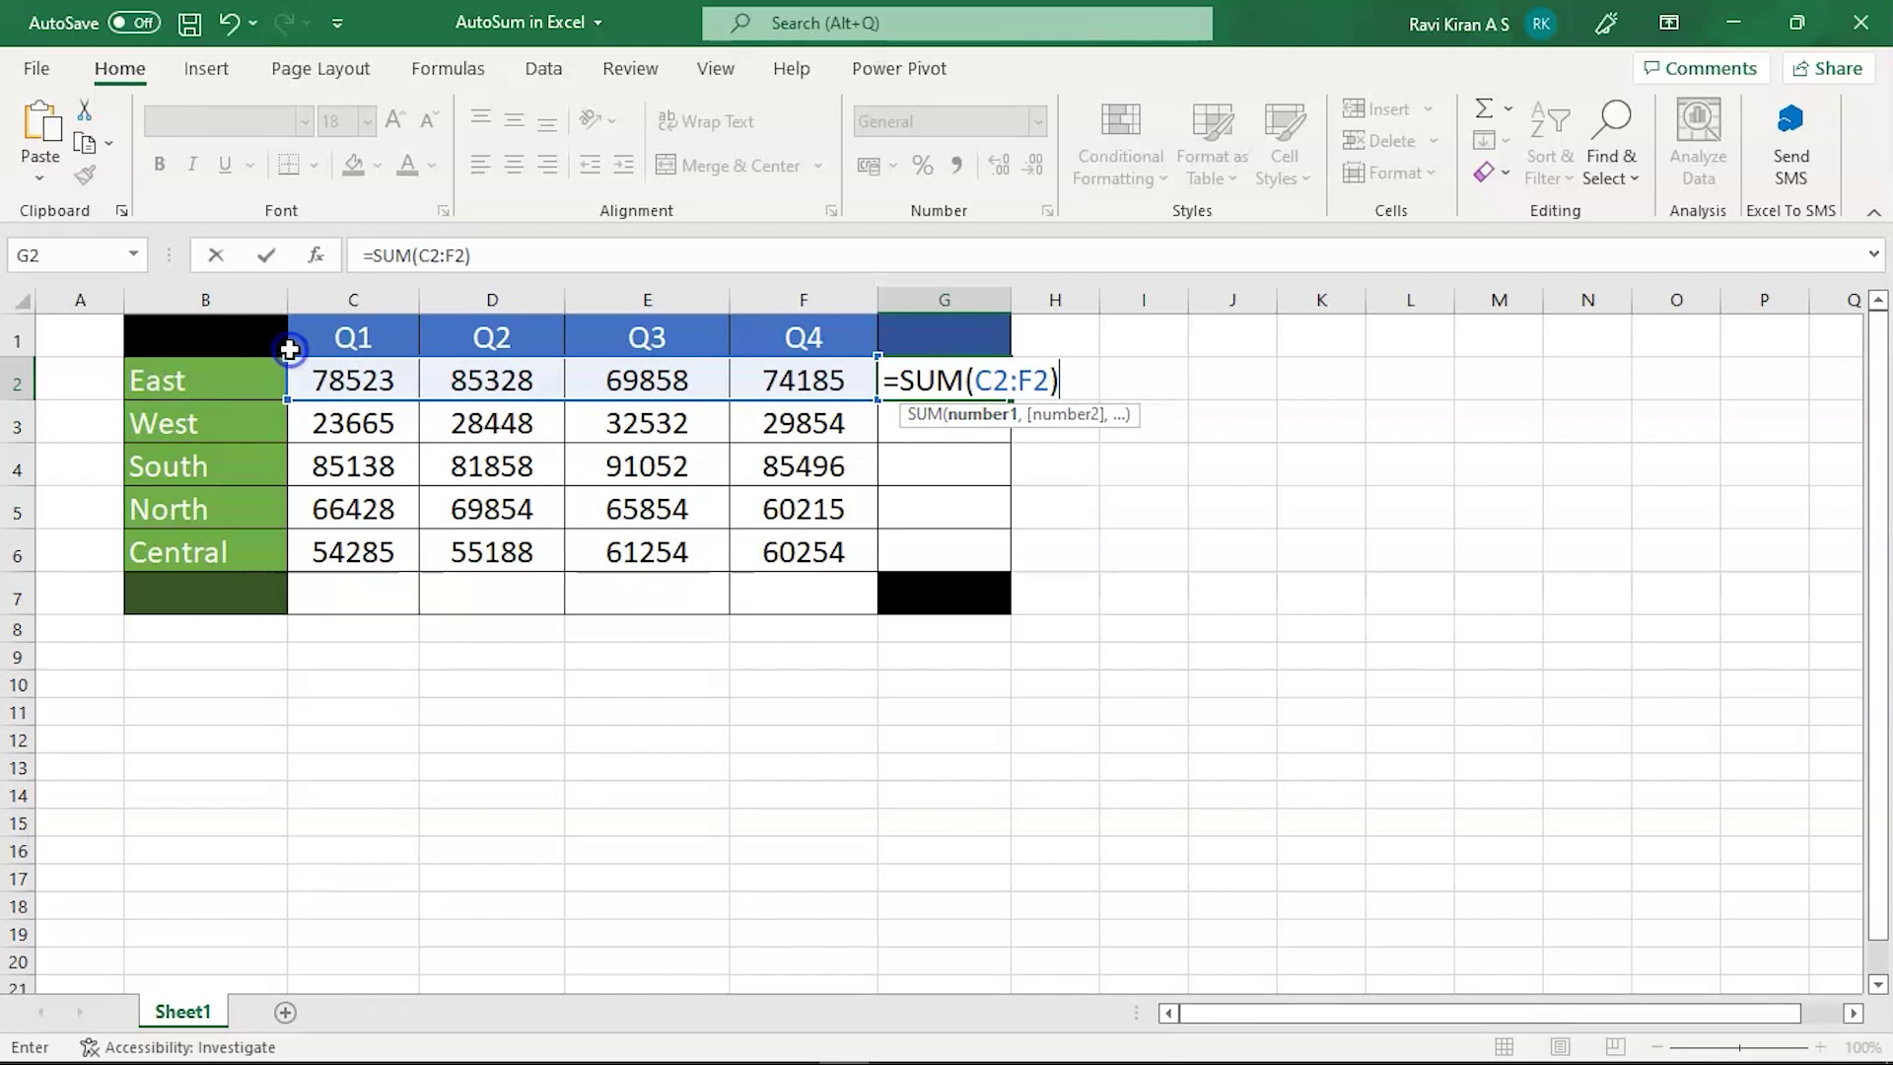
key("Return")
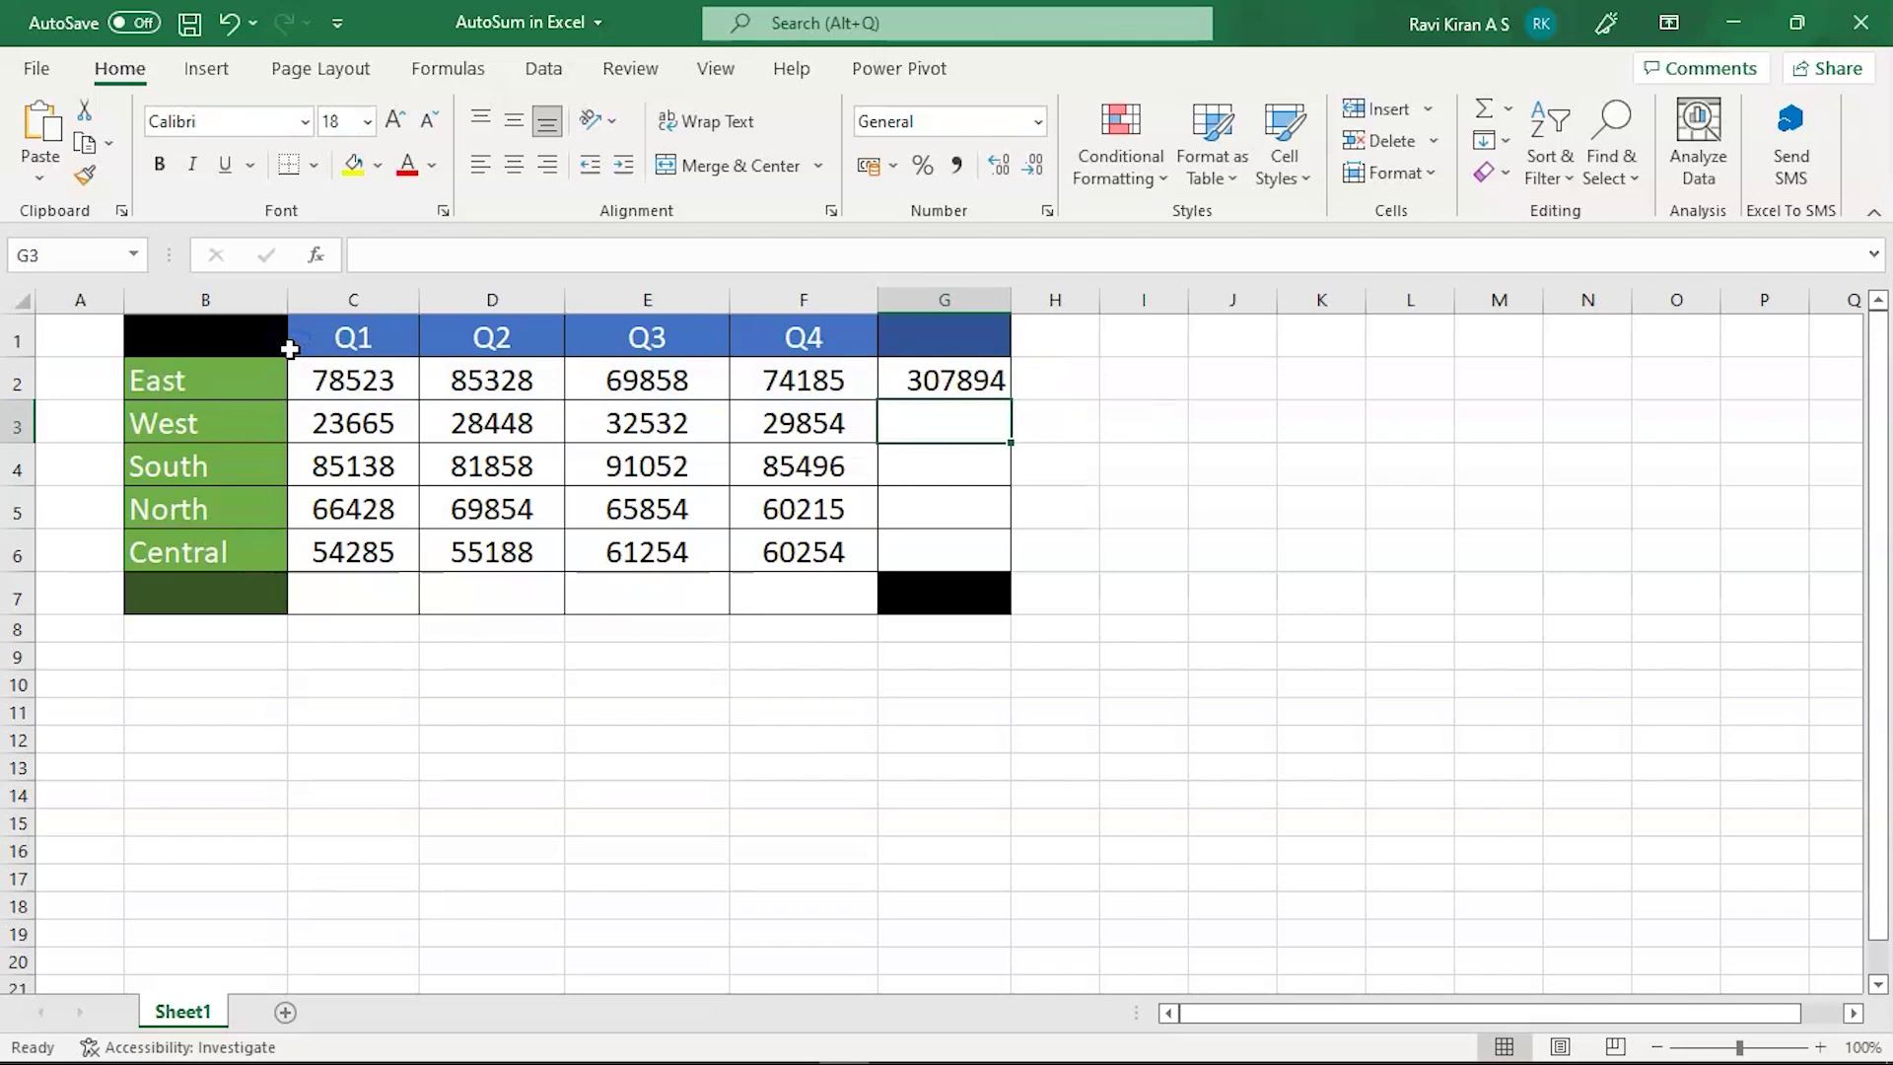
left_click(966, 380)
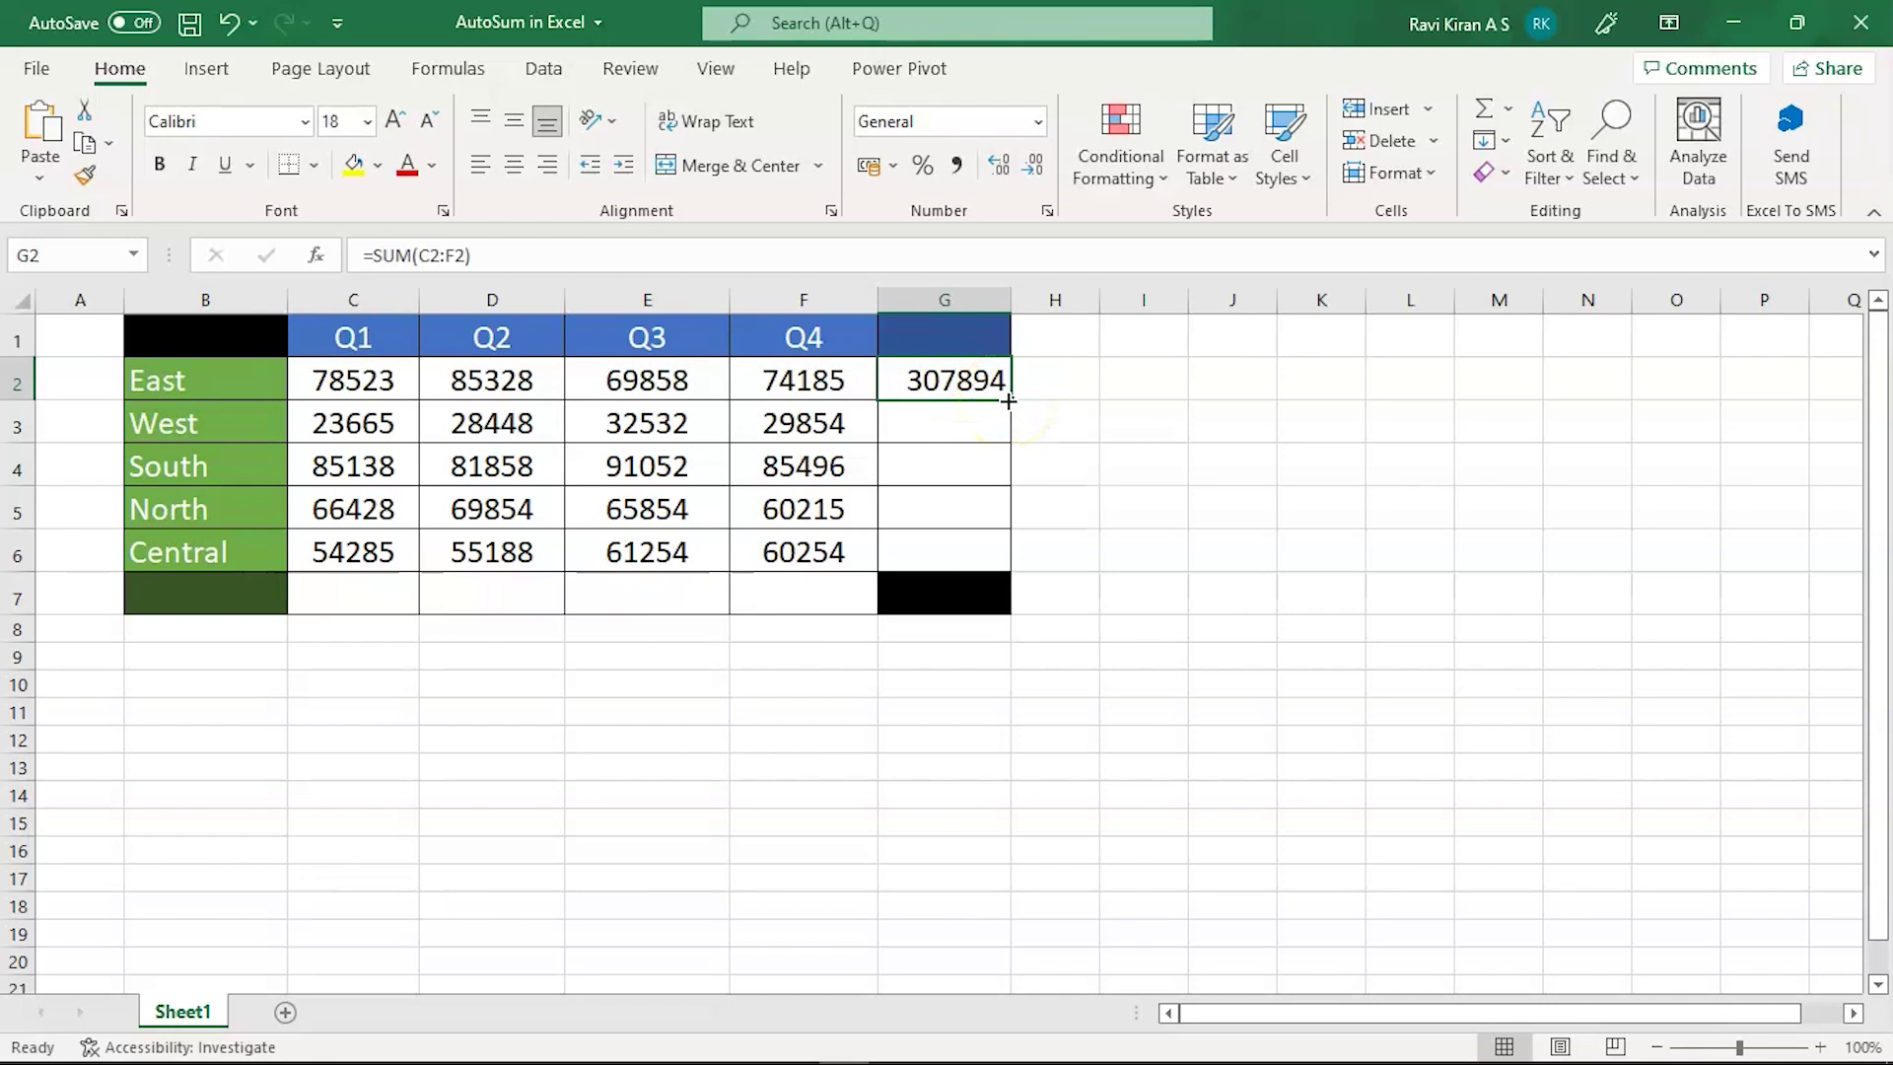
Fill G2's SUM formula down to G6 for West, South, North and Central, then select C7.
left_click_drag(1009, 400, 988, 570)
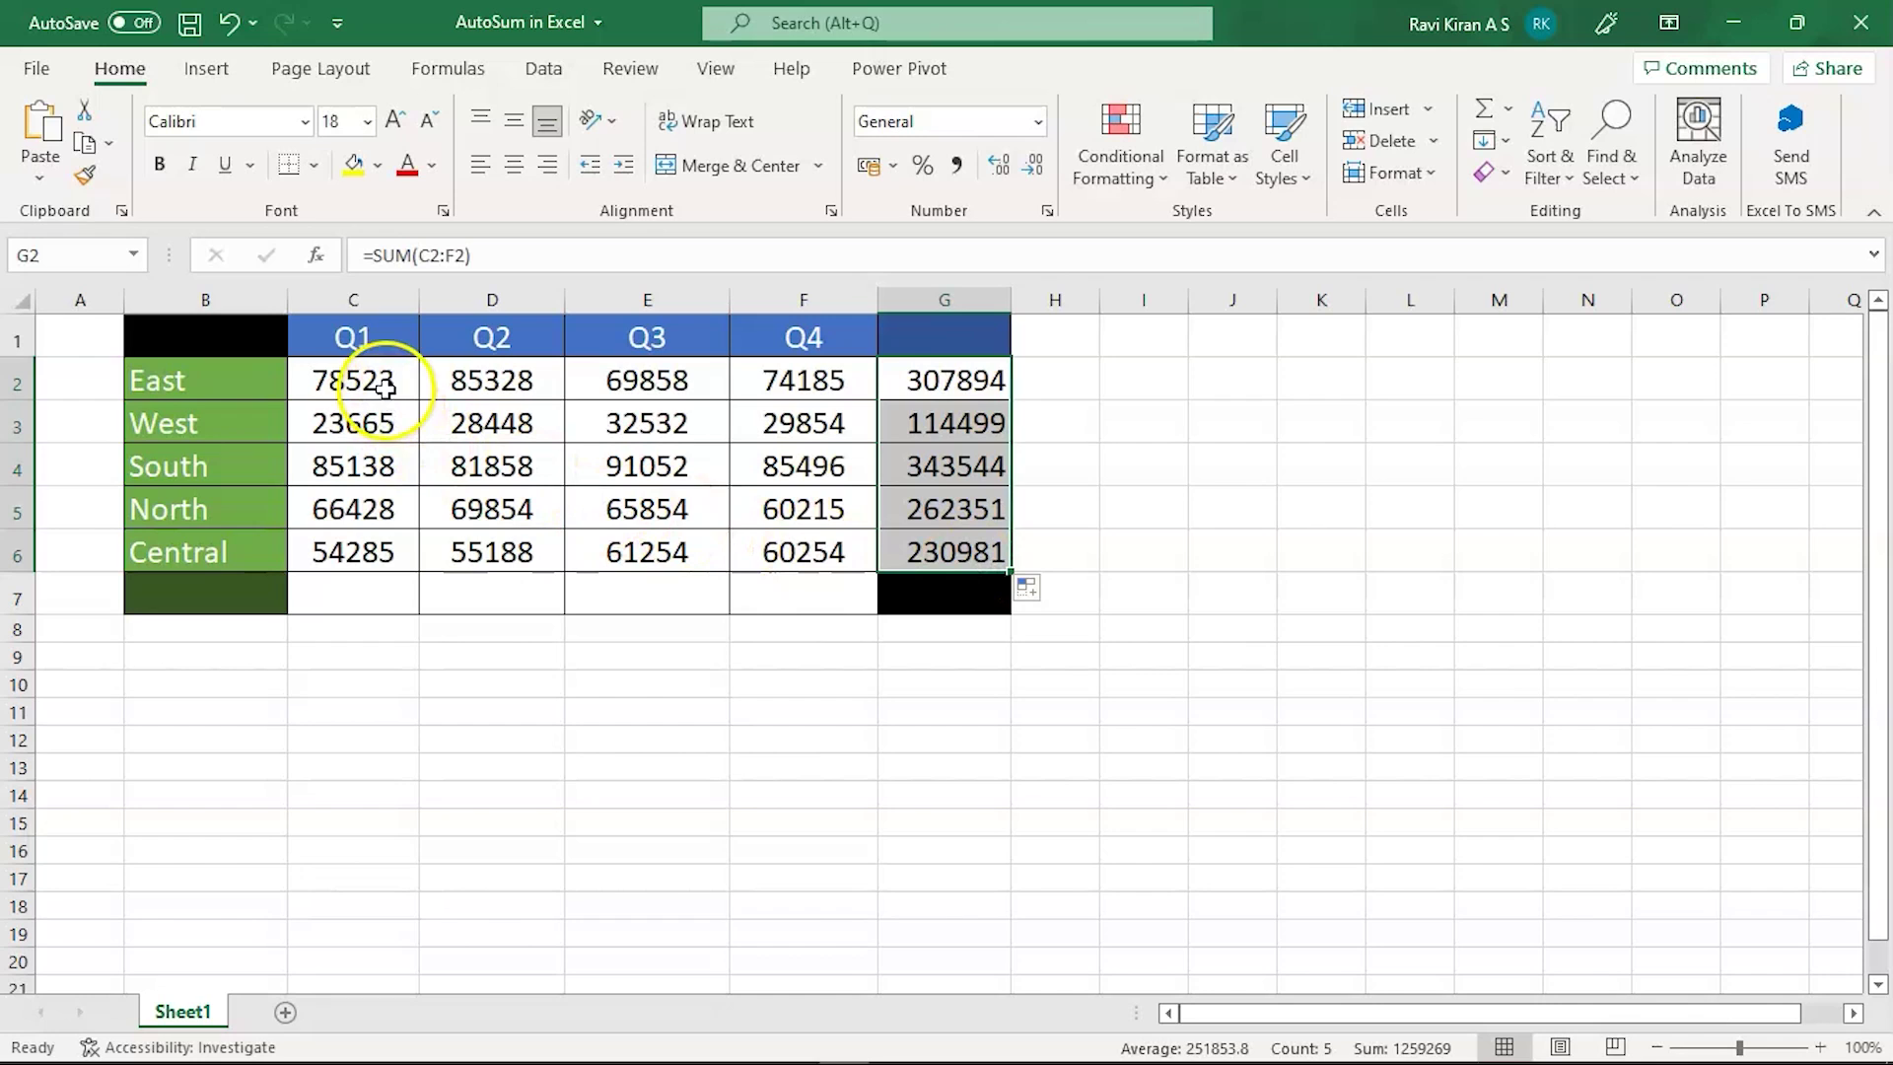
left_click(364, 595)
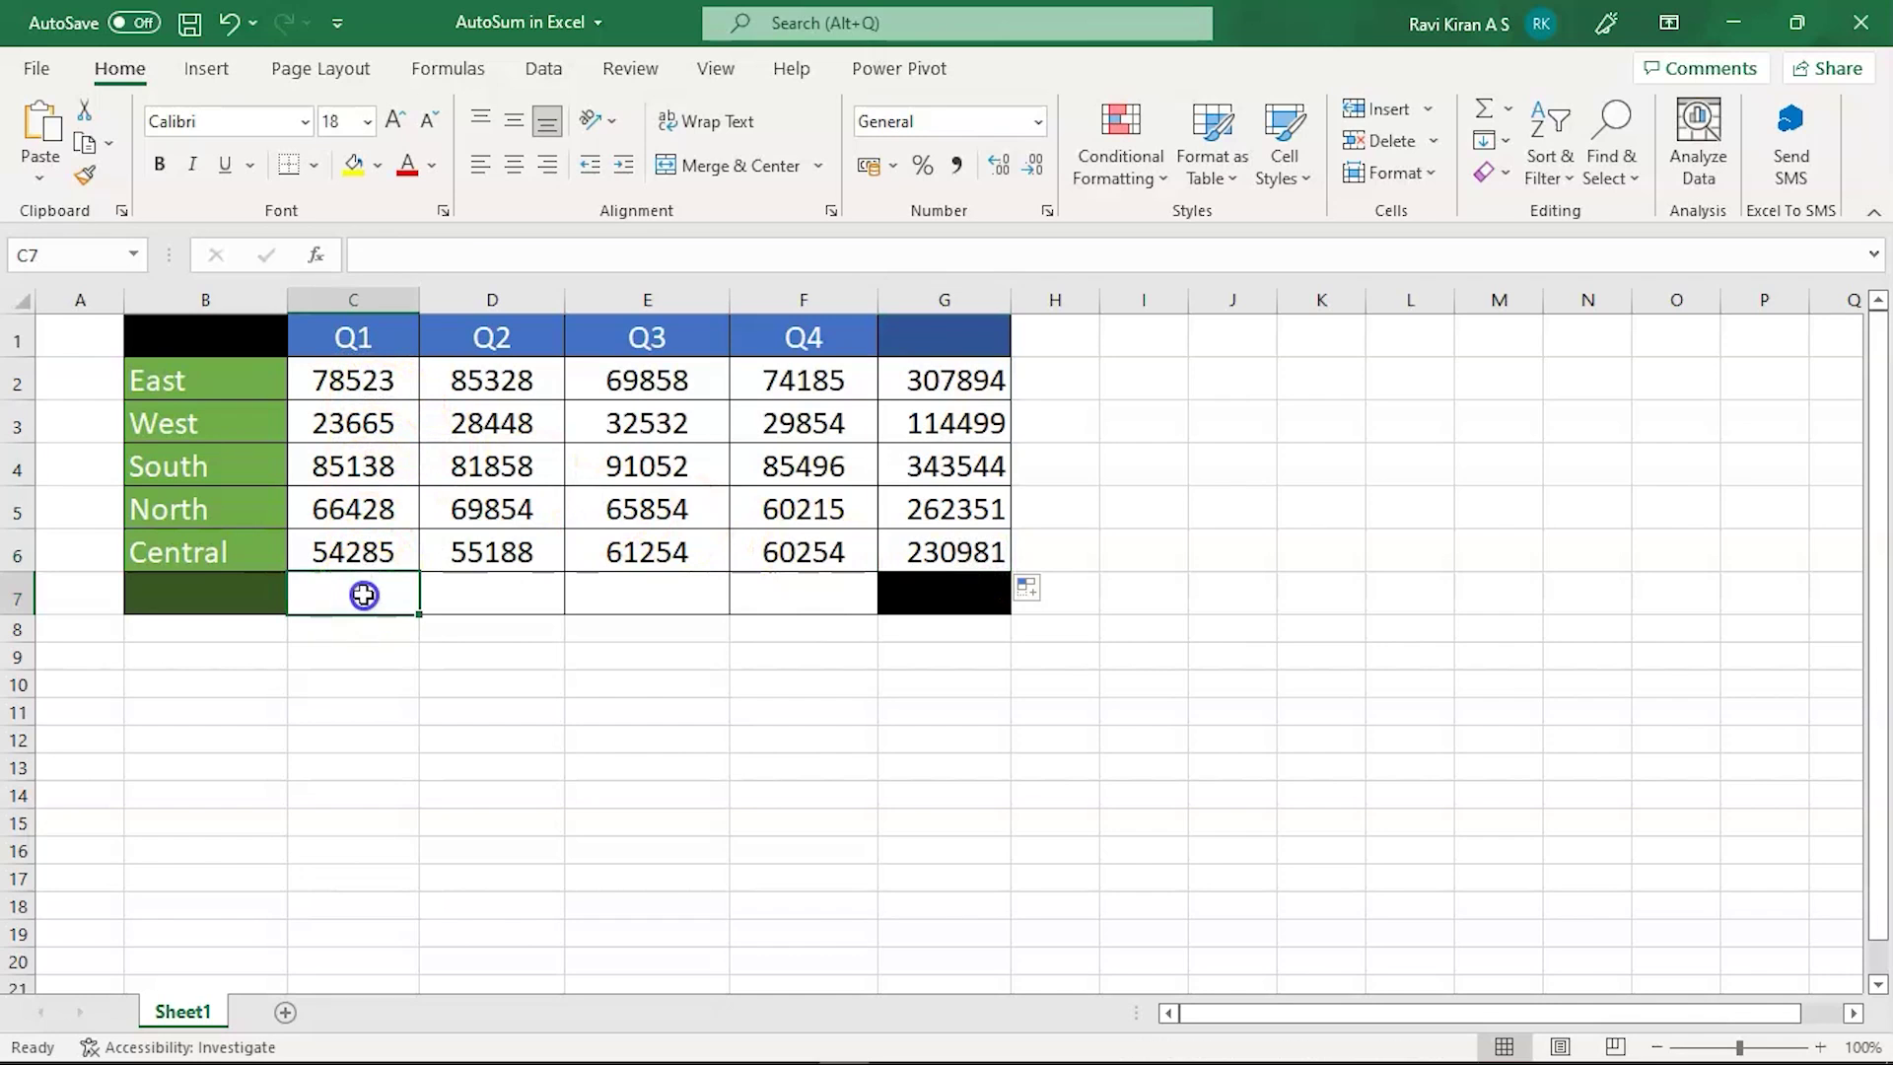
AutoSum the Q1 column in C7 and fill it across to F7 (308039, 320676, 320550, 310004).
left_click(1484, 110)
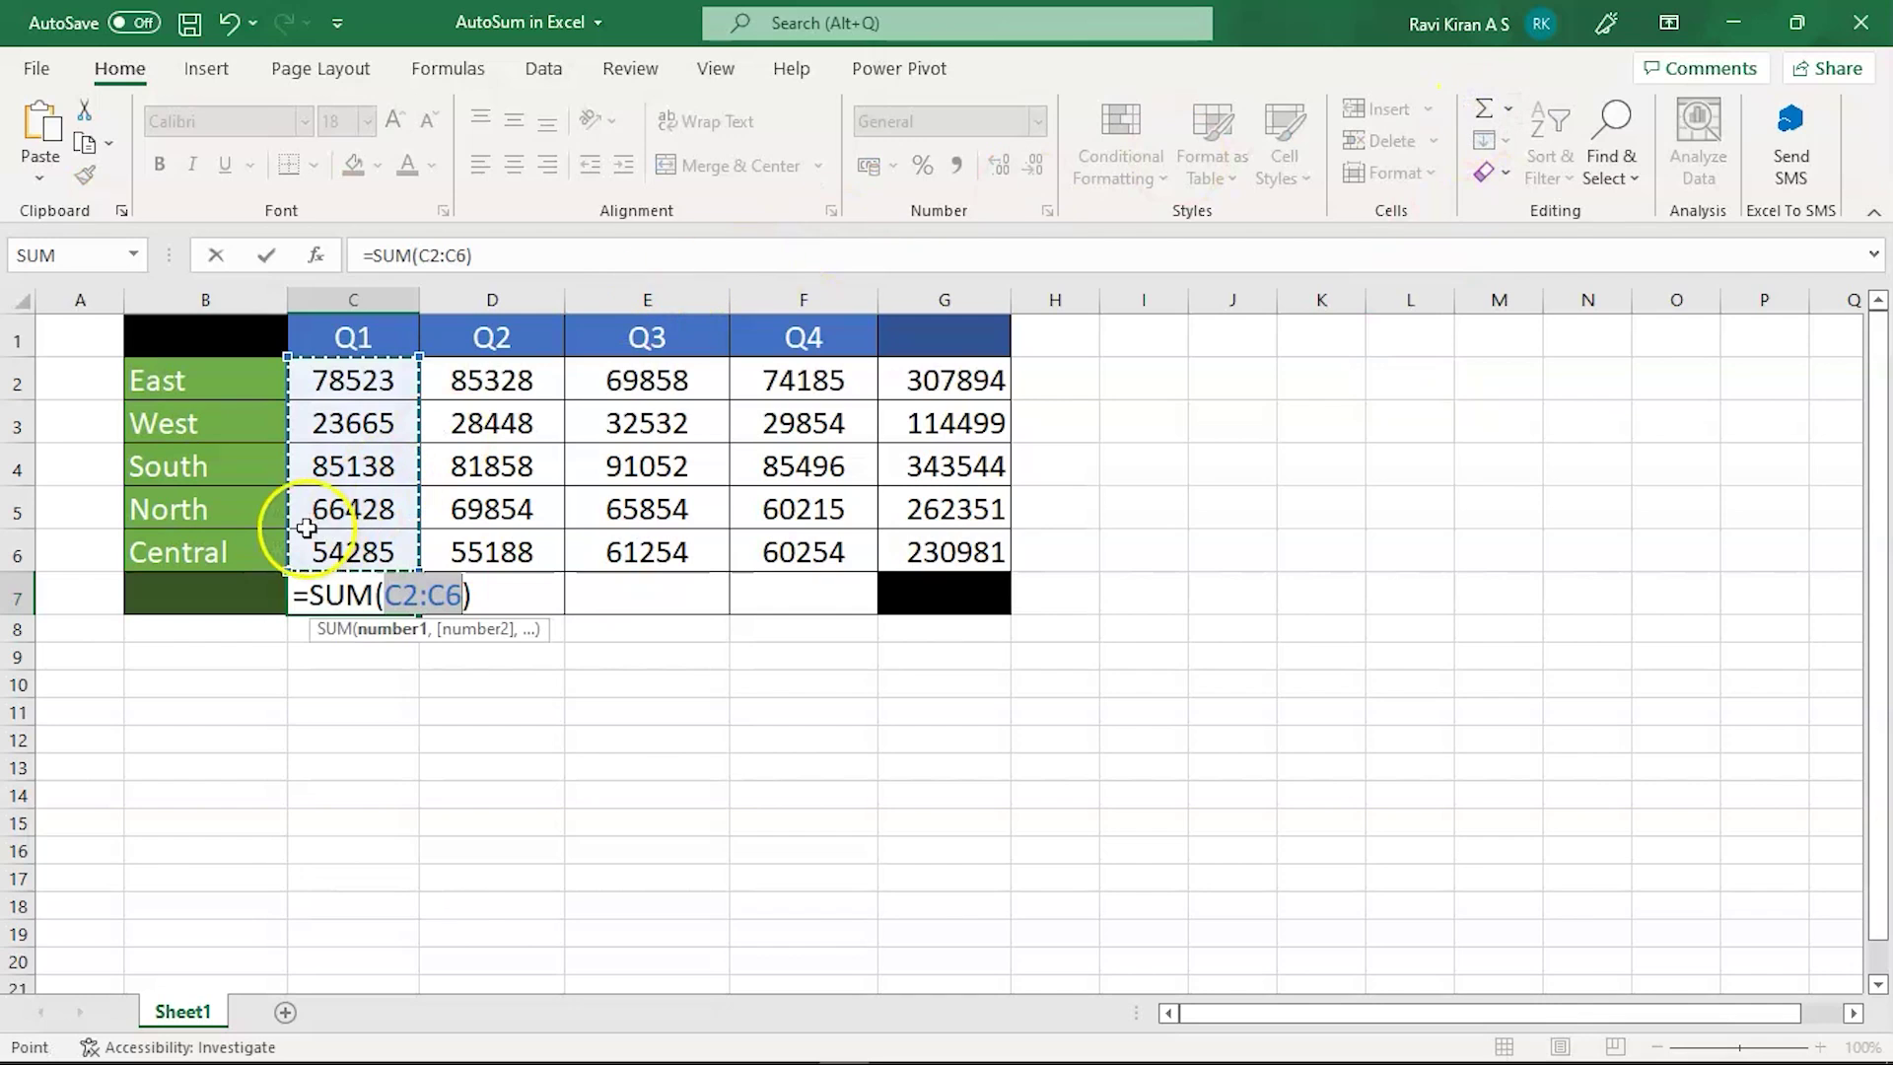
left_click(357, 591)
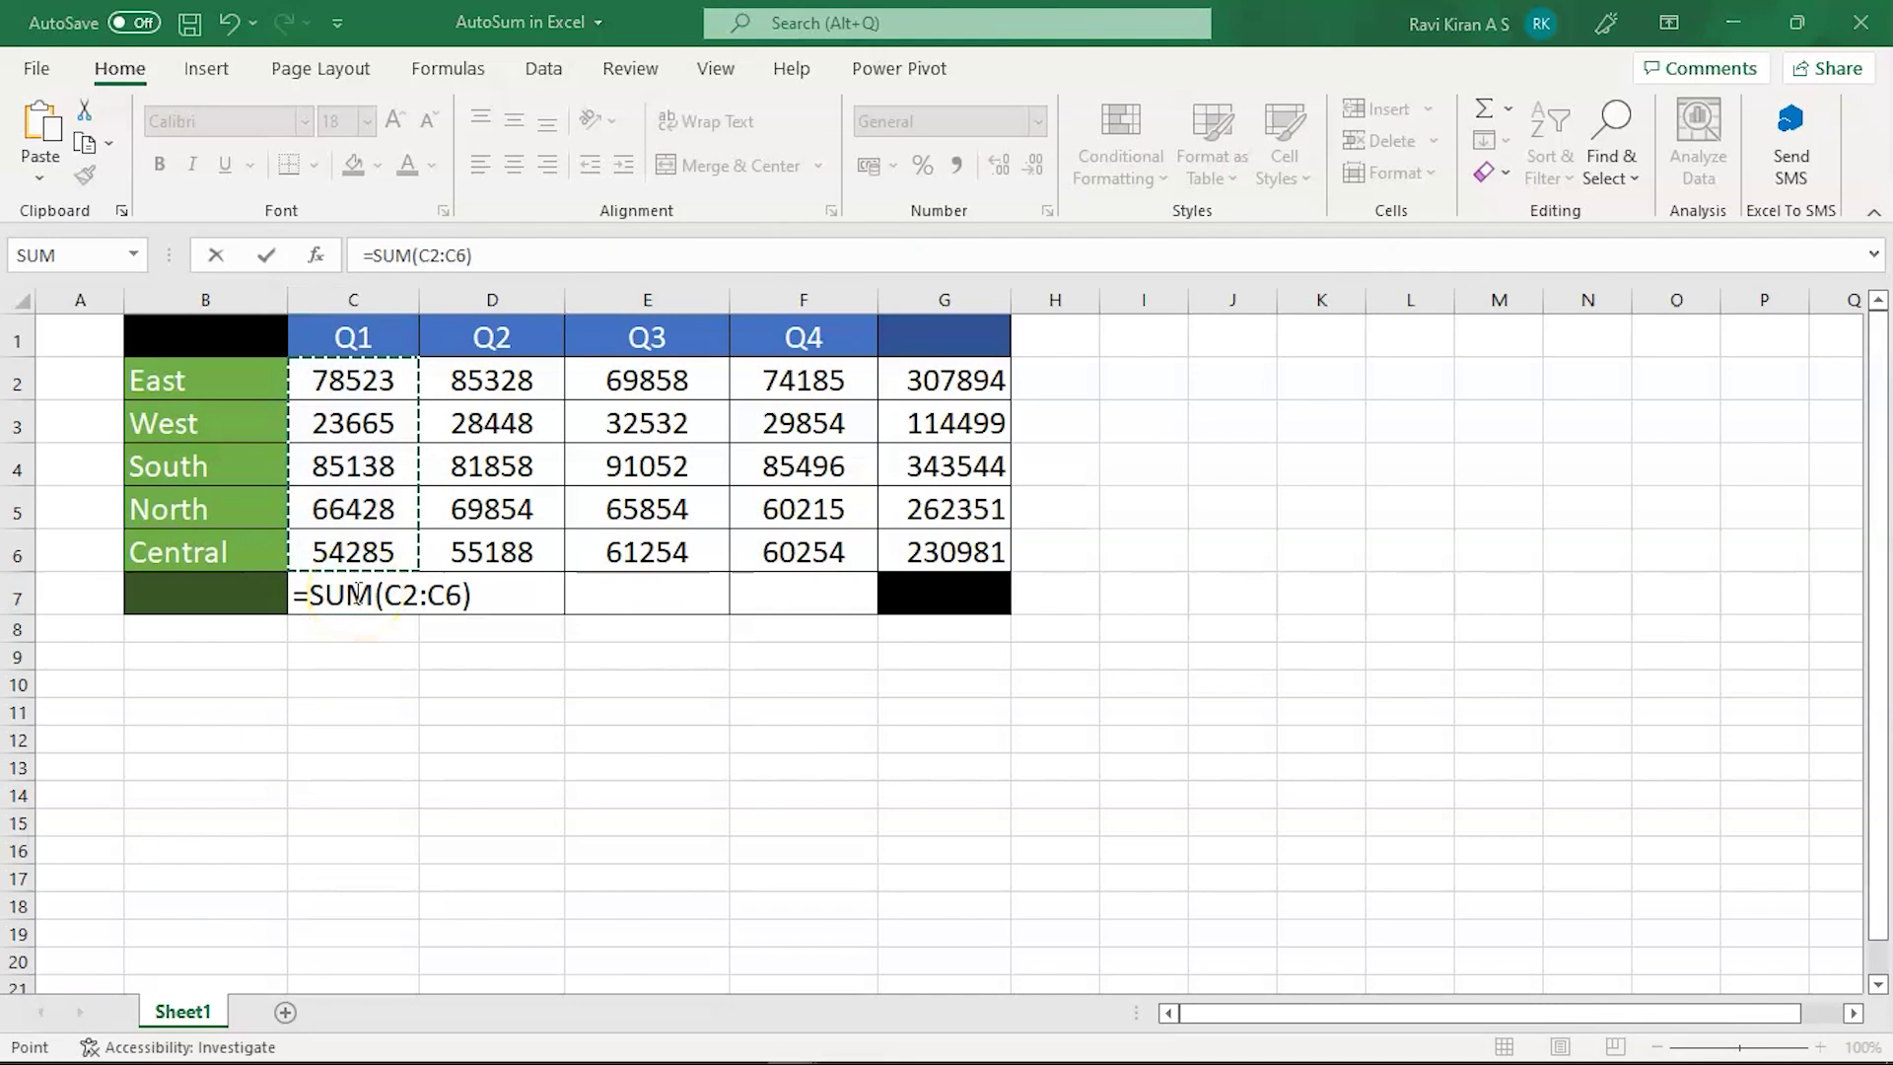
left_click(345, 389)
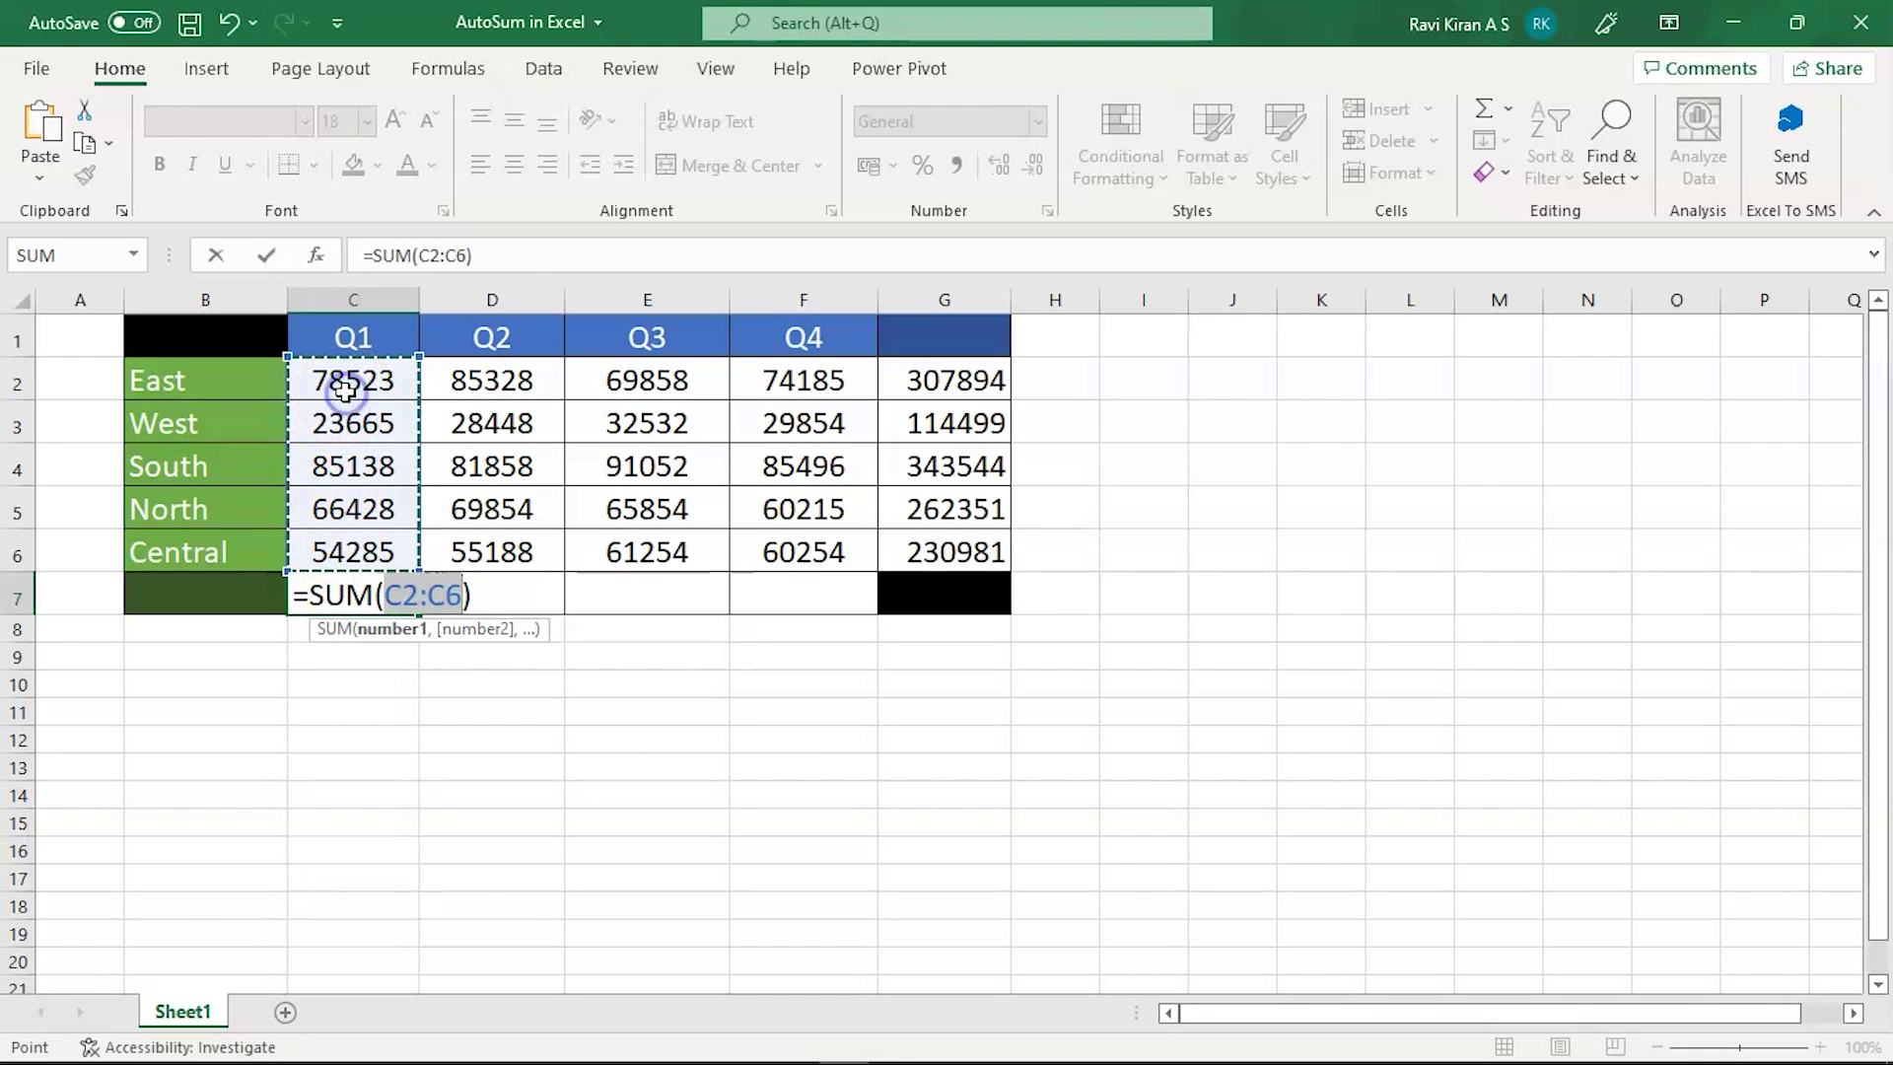
key("Return")
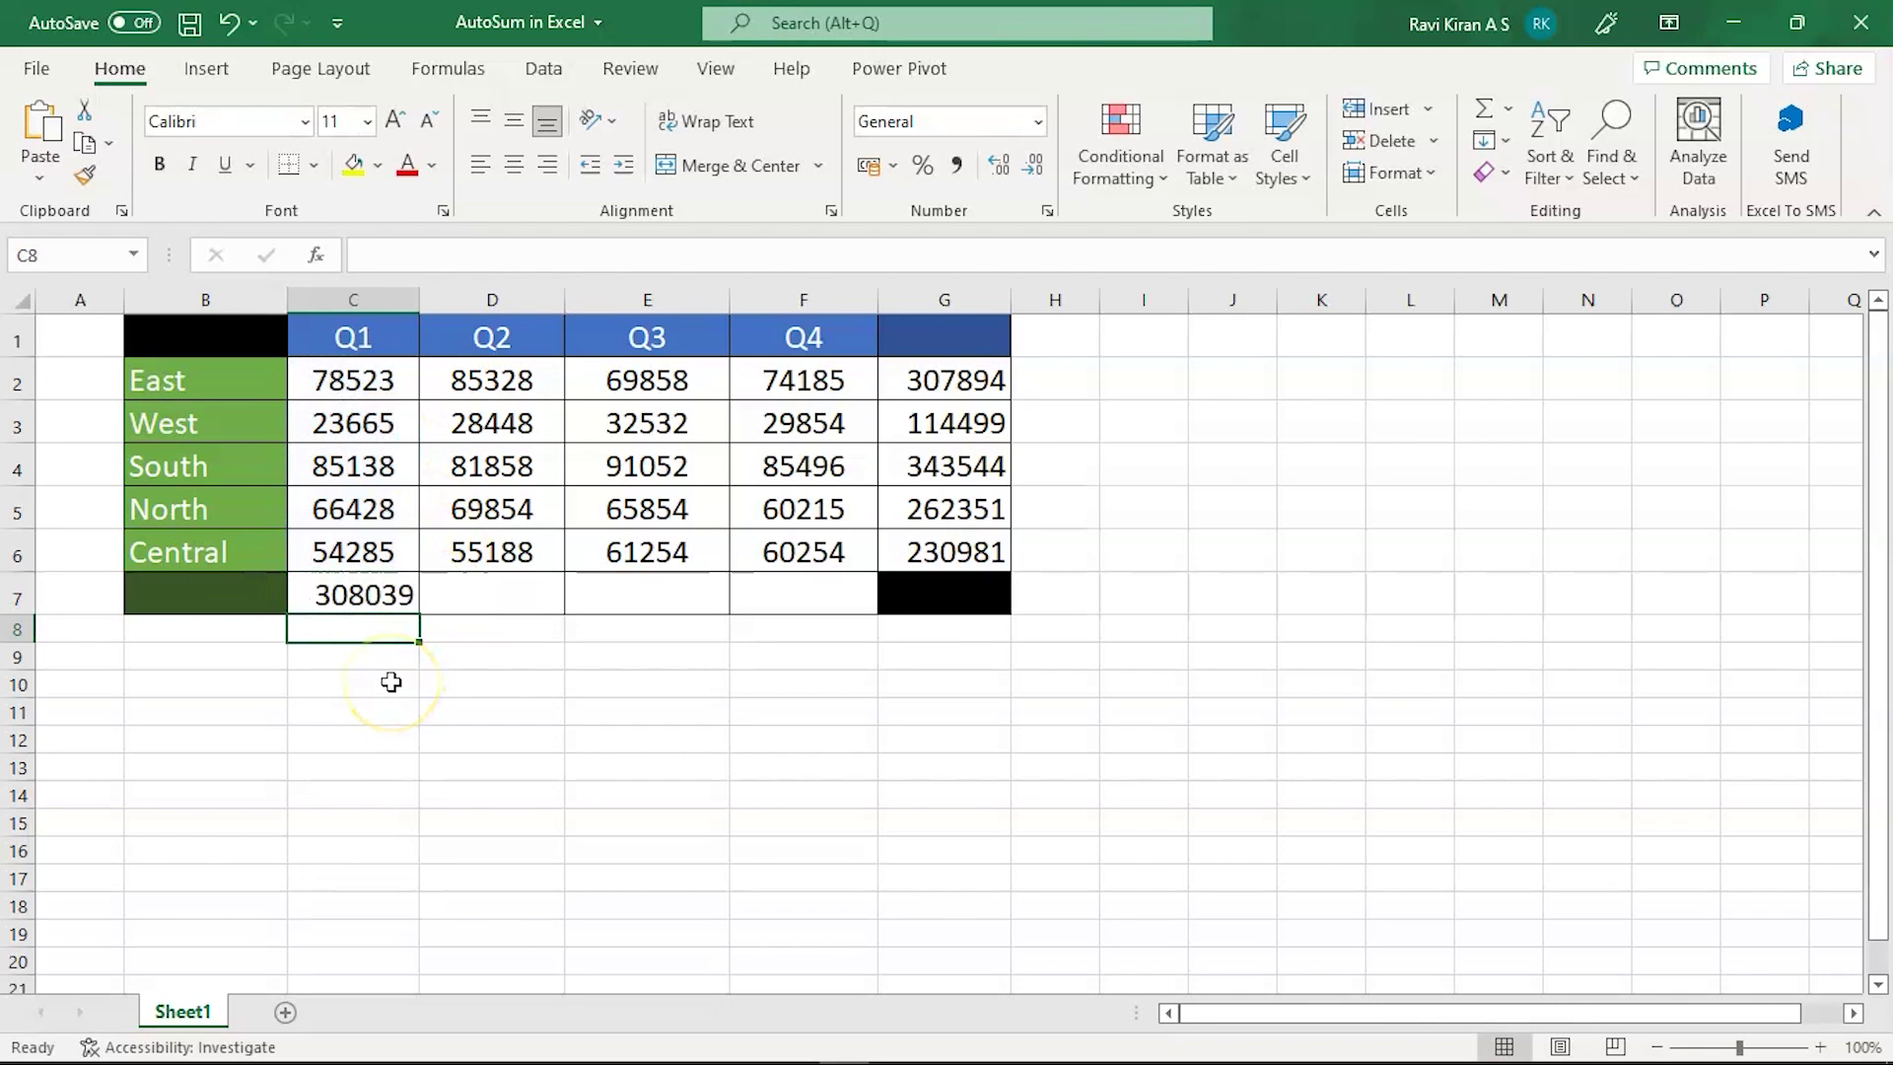
left_click(380, 596)
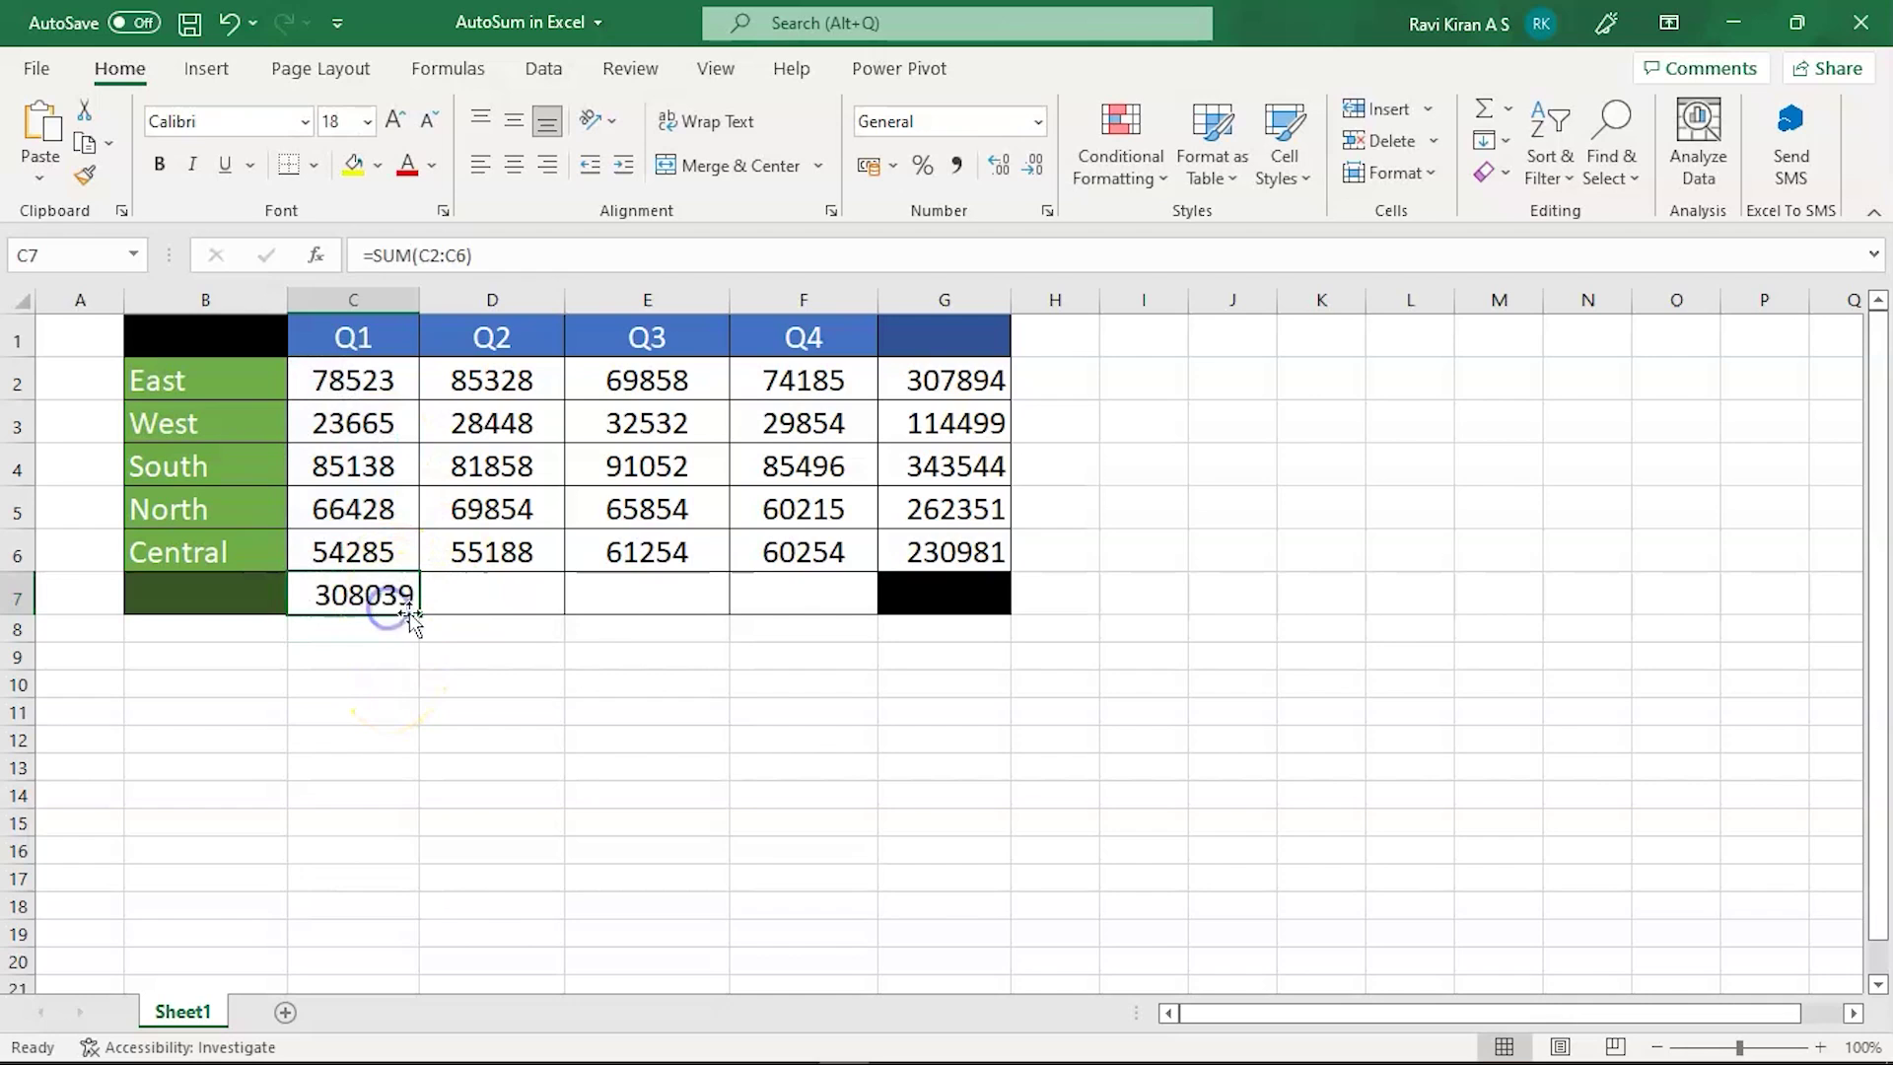
left_click_drag(418, 614, 810, 599)
left_click(689, 707)
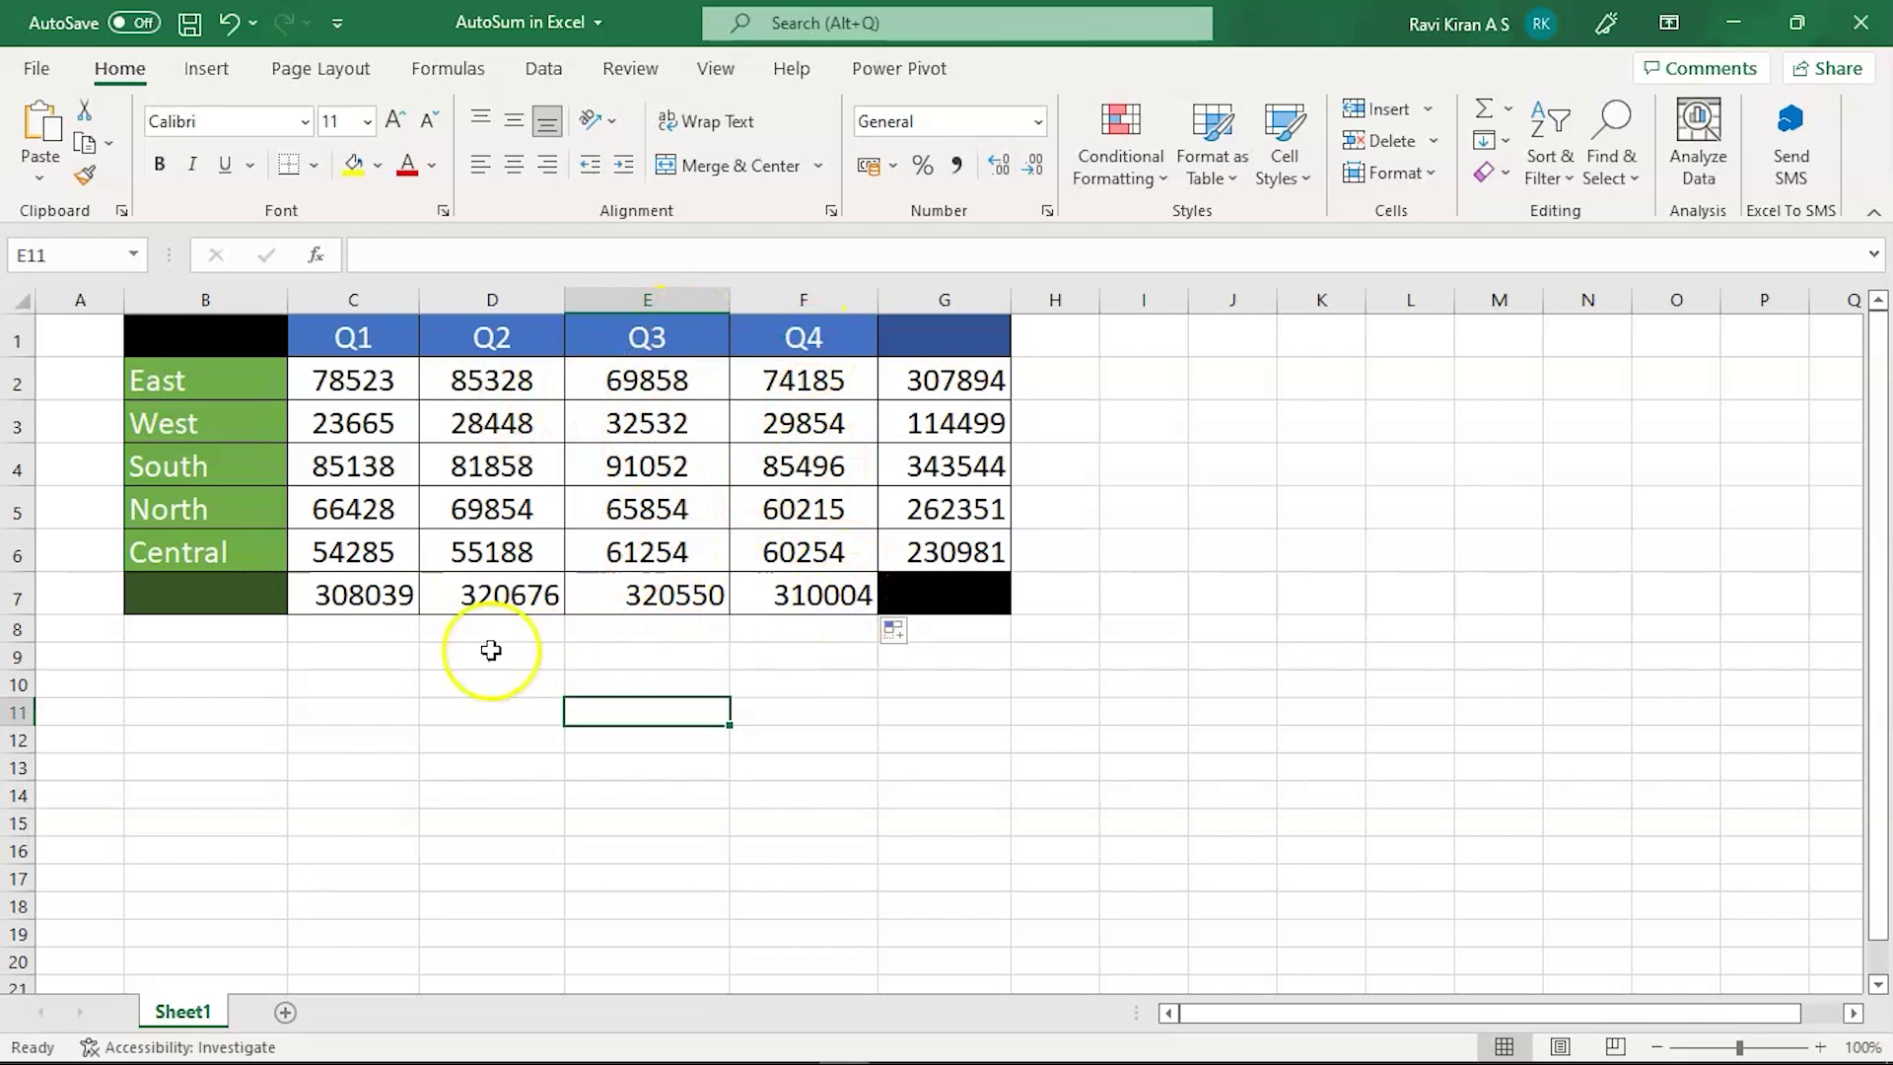
Shade C7:F7 light peach instead of blue, then select the column G region totals.
left_click_drag(341, 611, 802, 575)
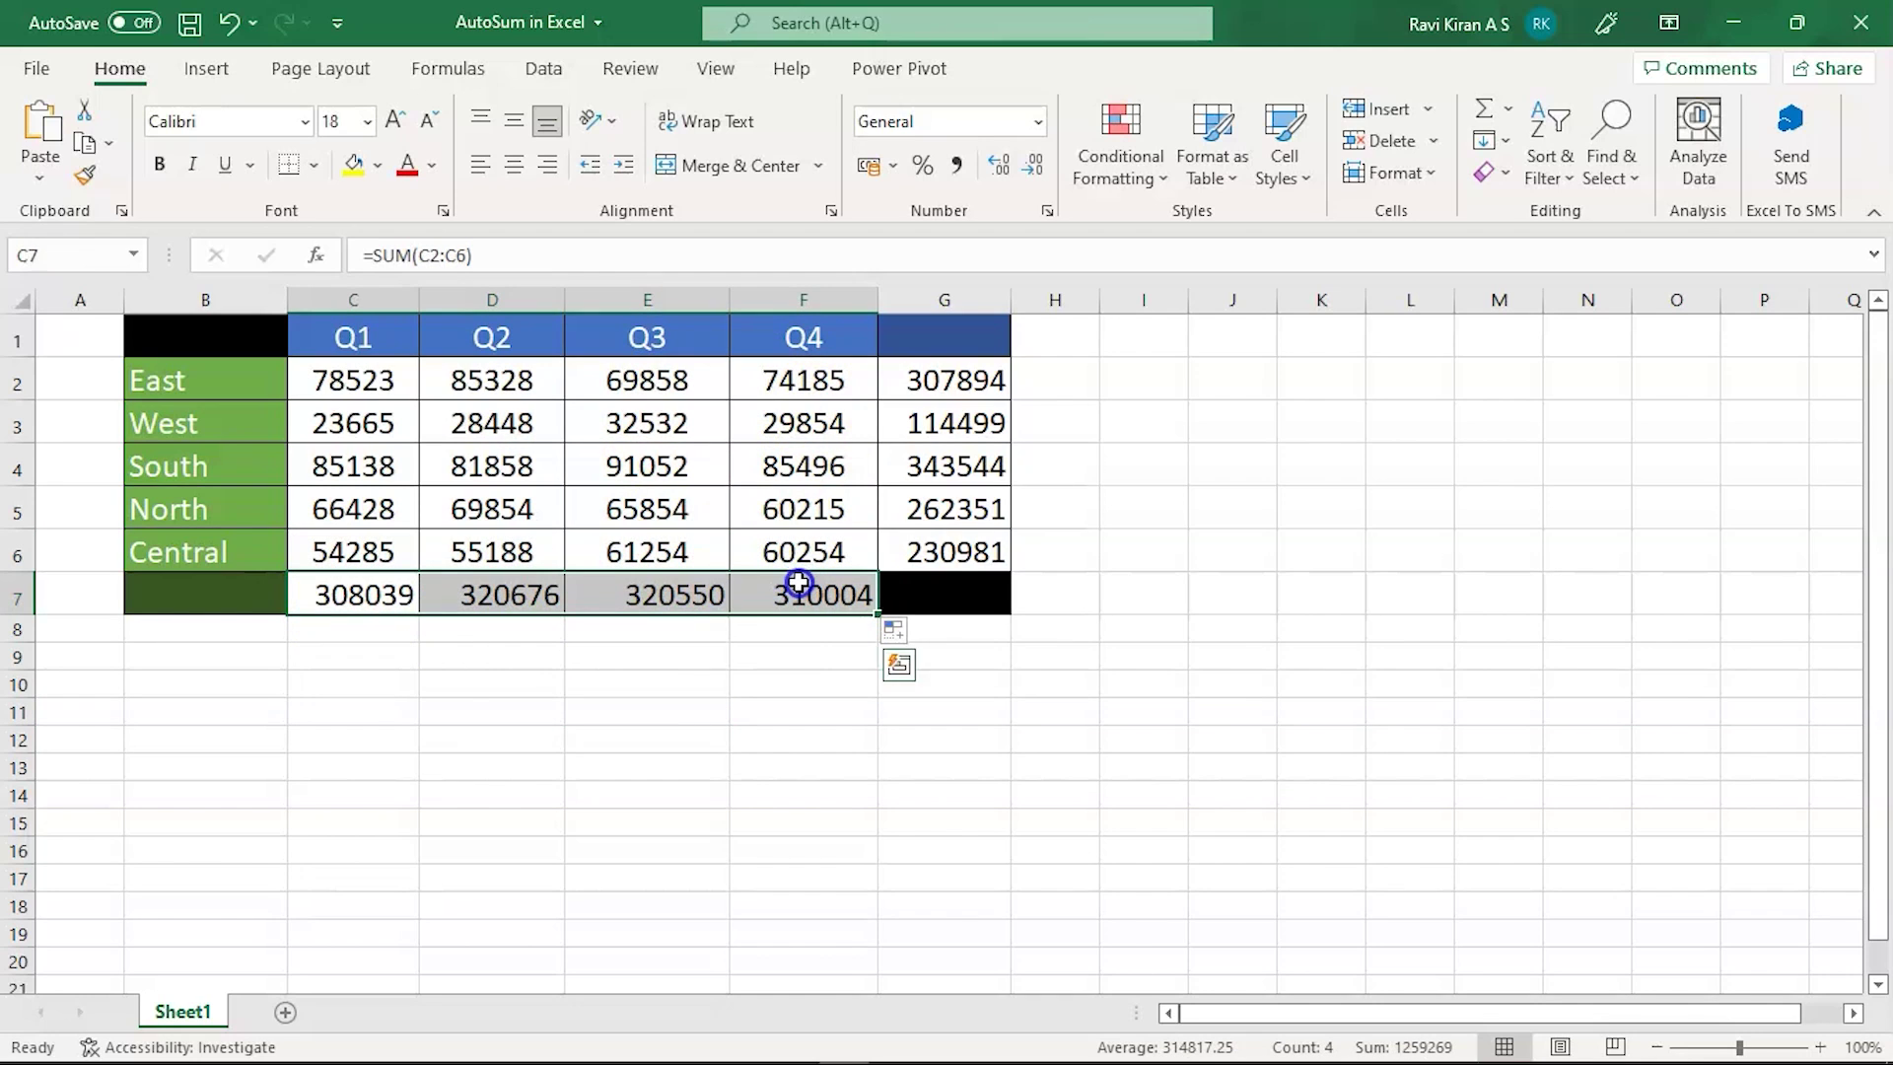
left_click(377, 166)
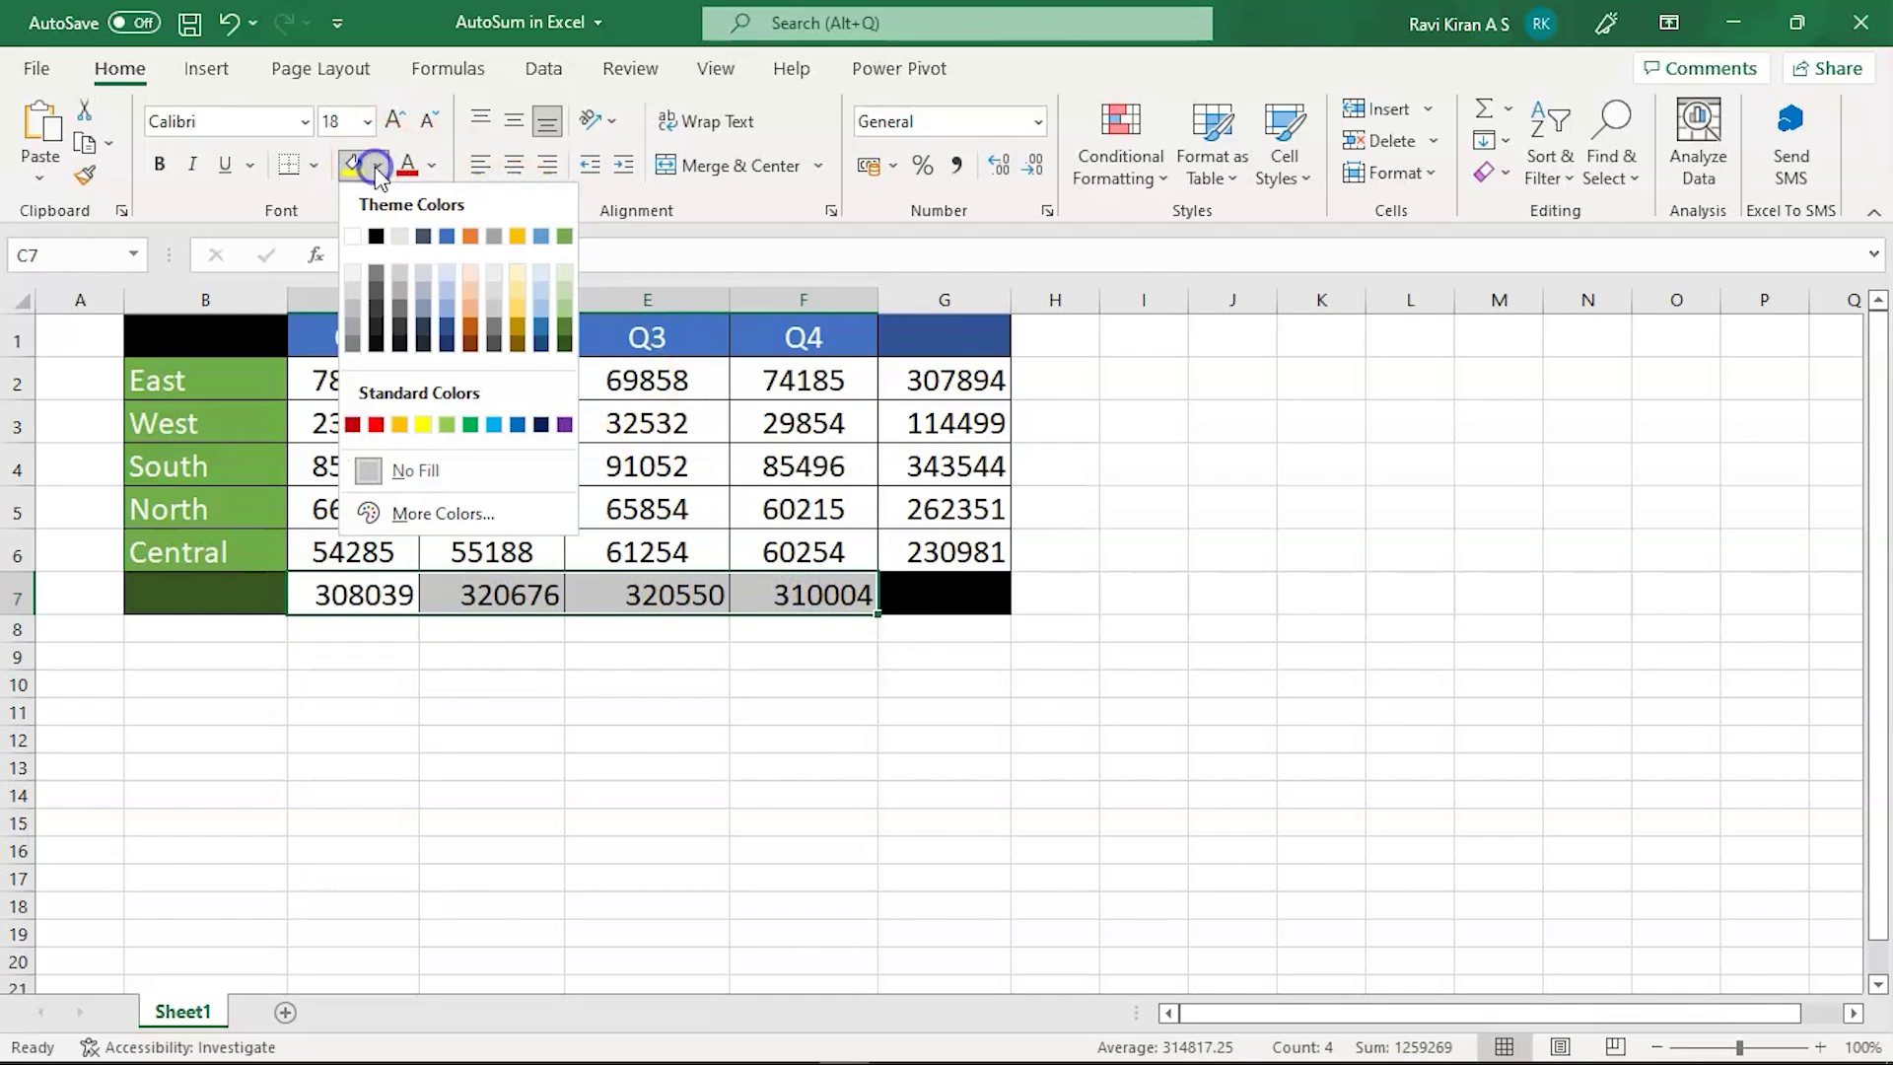
left_click(541, 309)
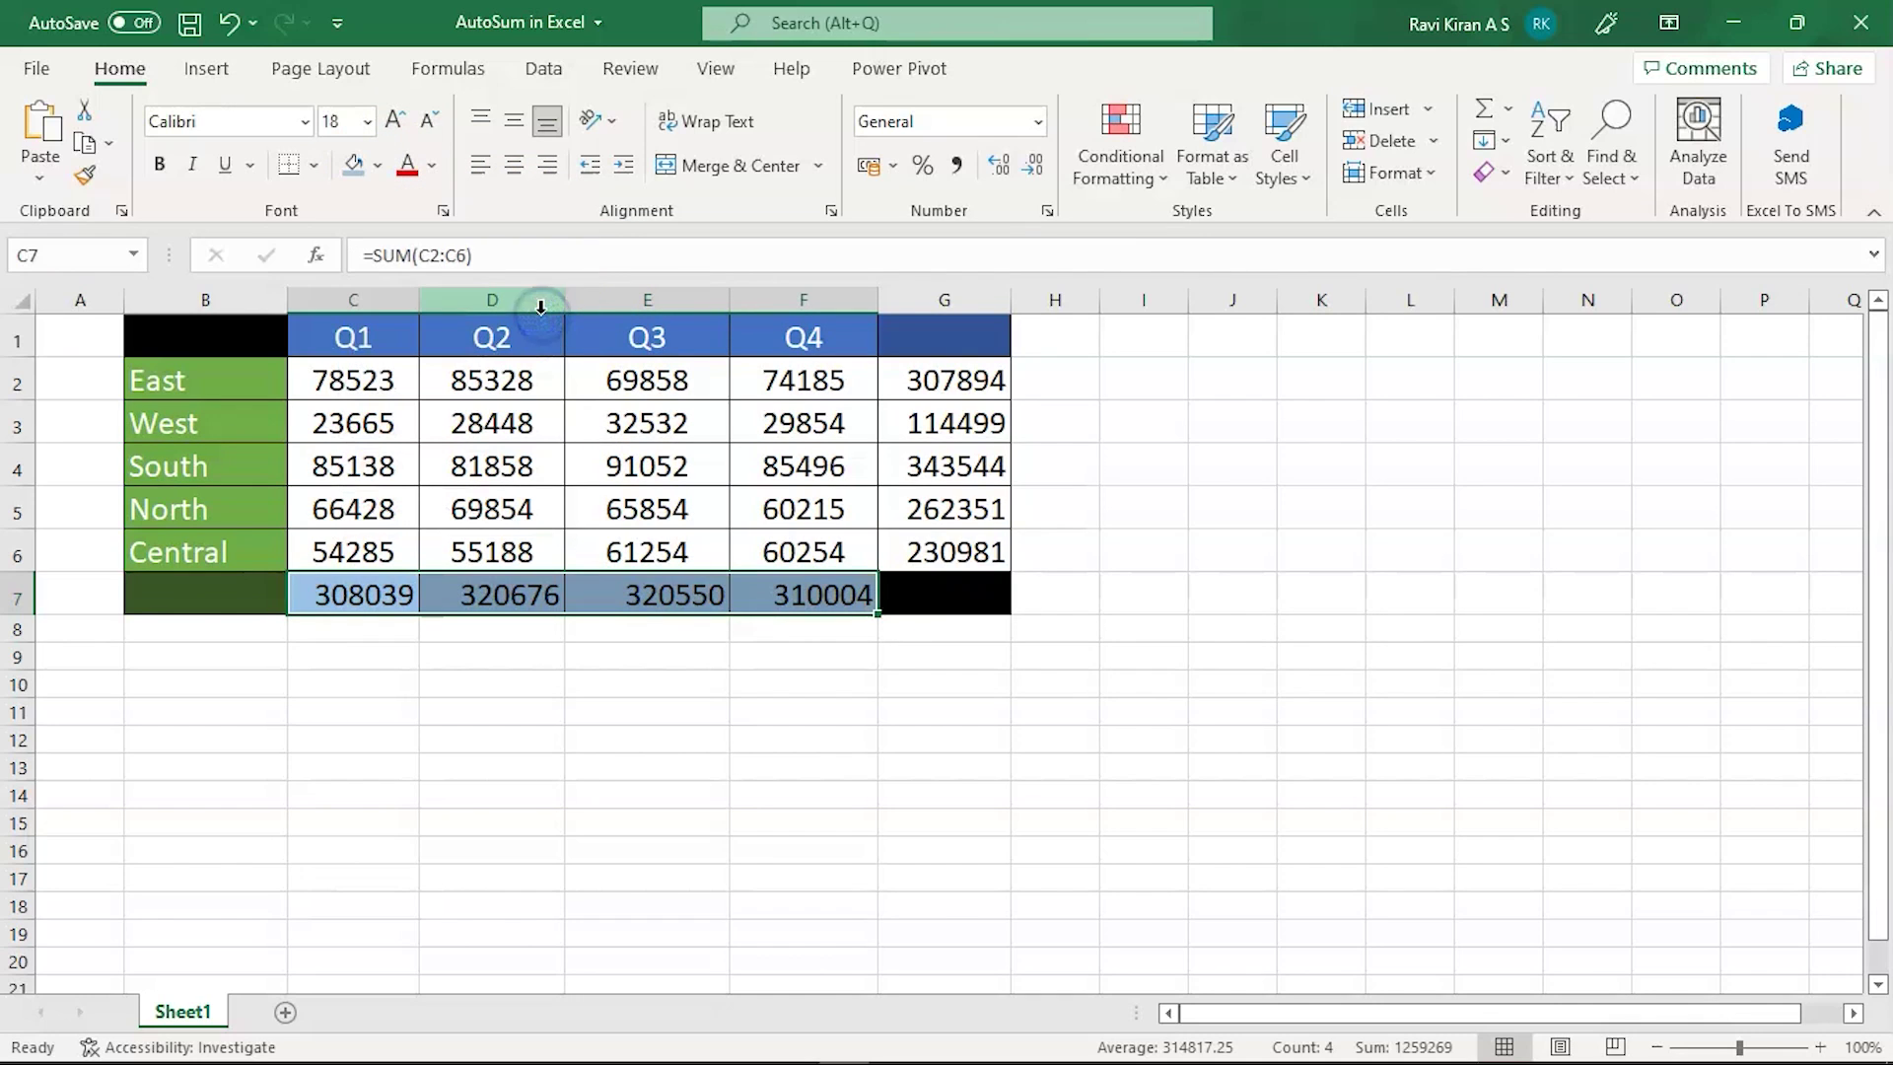
left_click(379, 166)
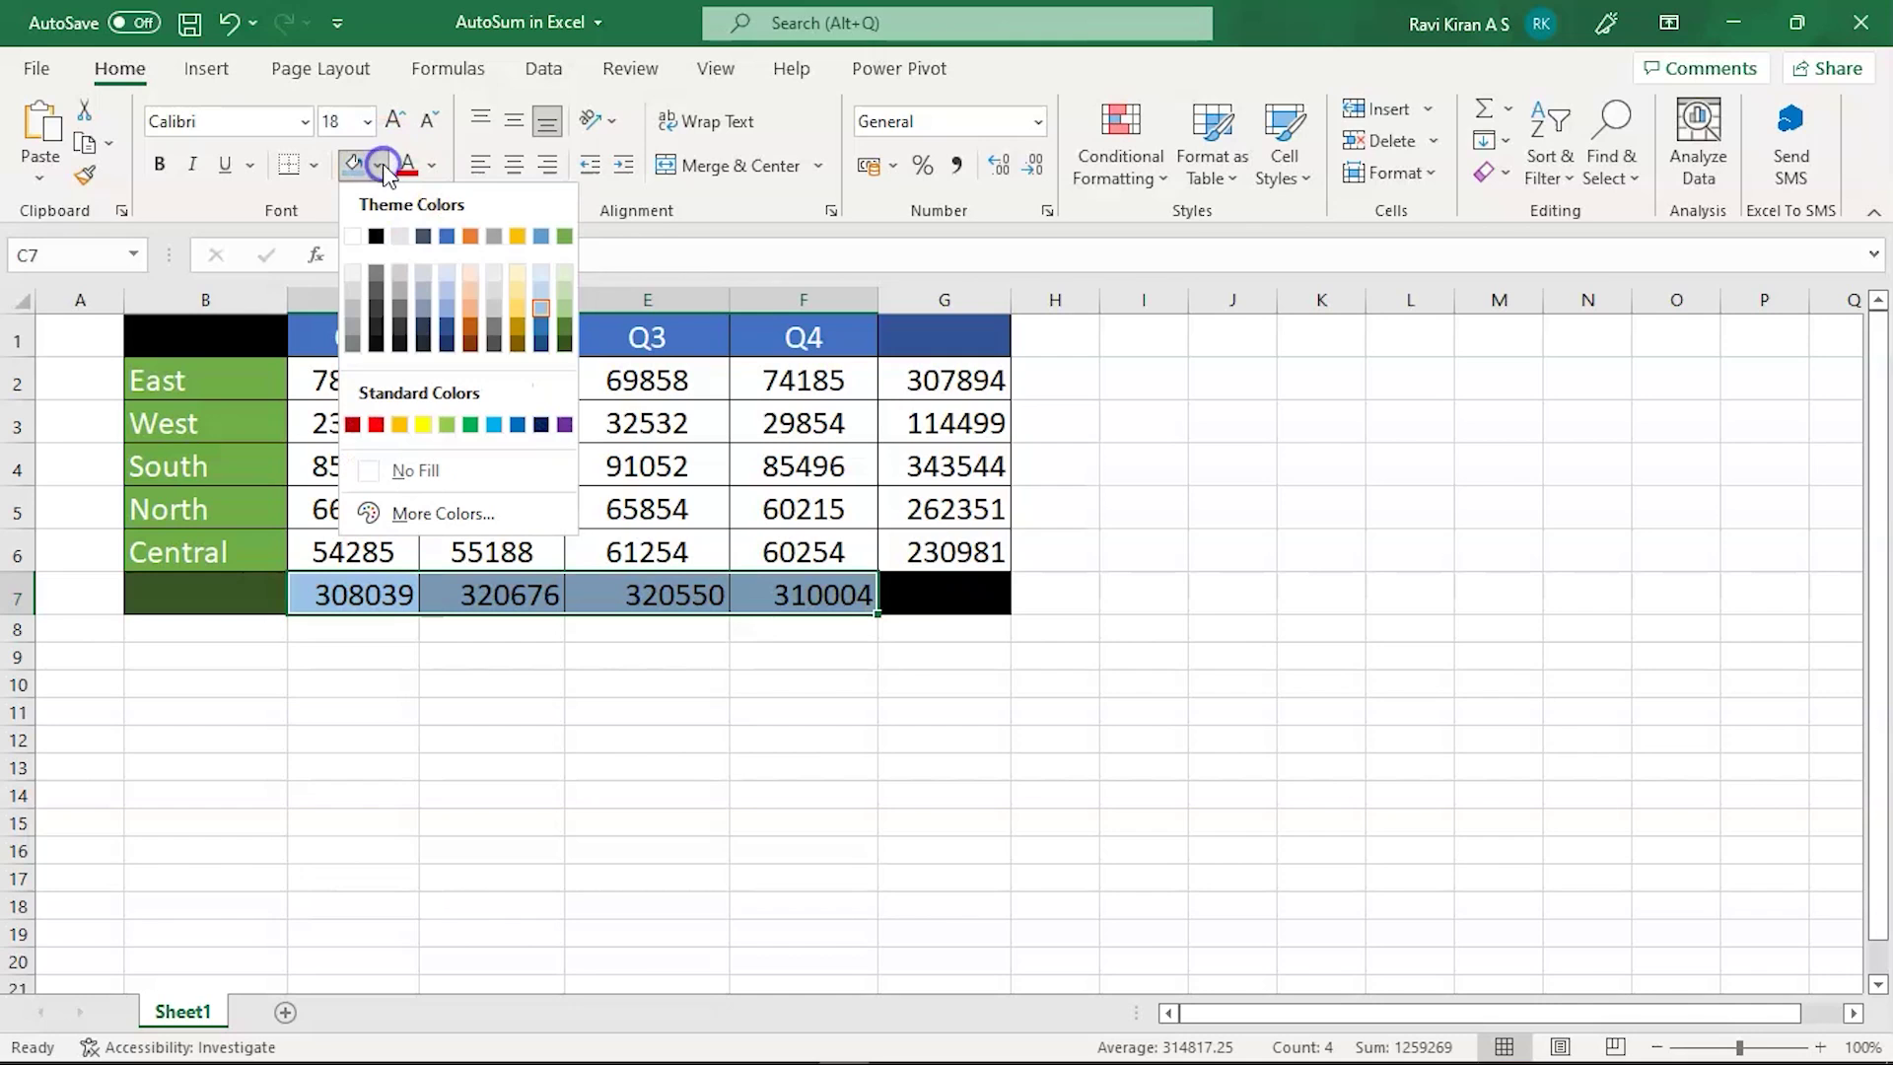
left_click(470, 296)
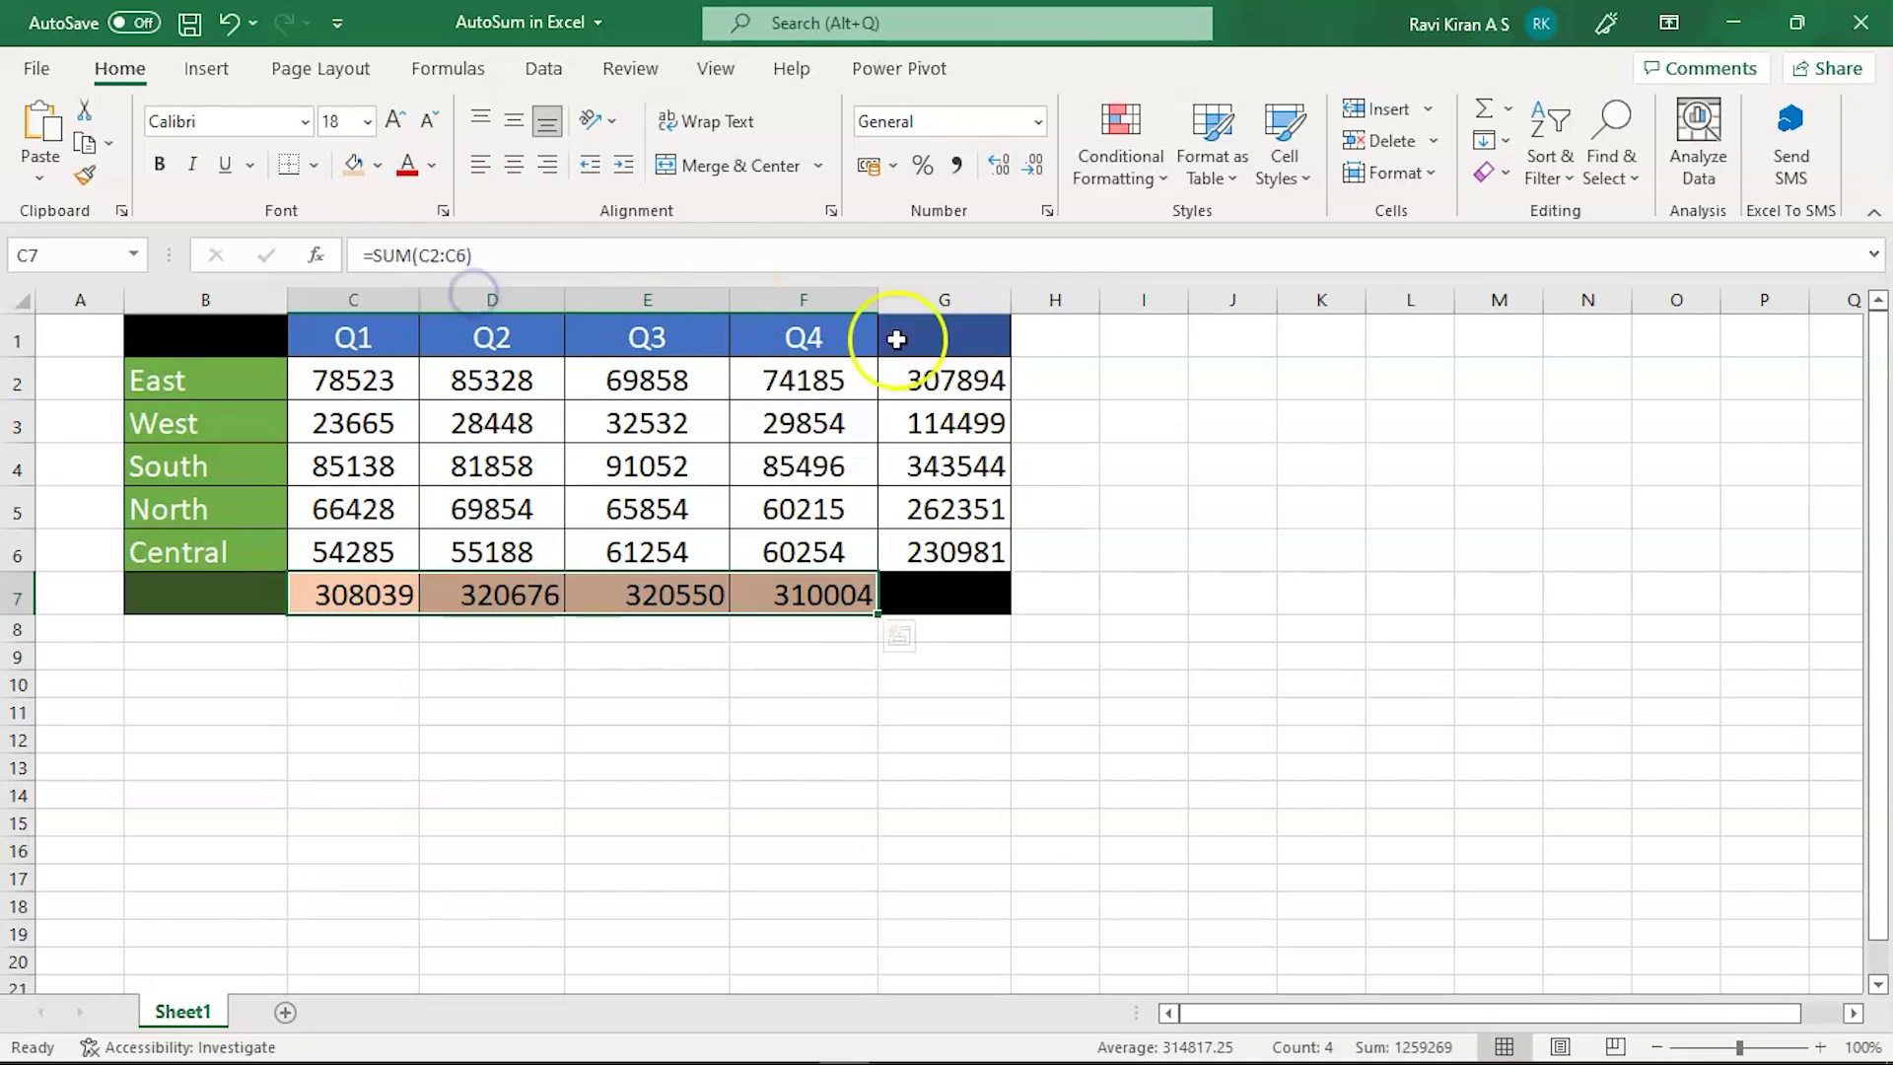
left_click_drag(946, 369, 947, 549)
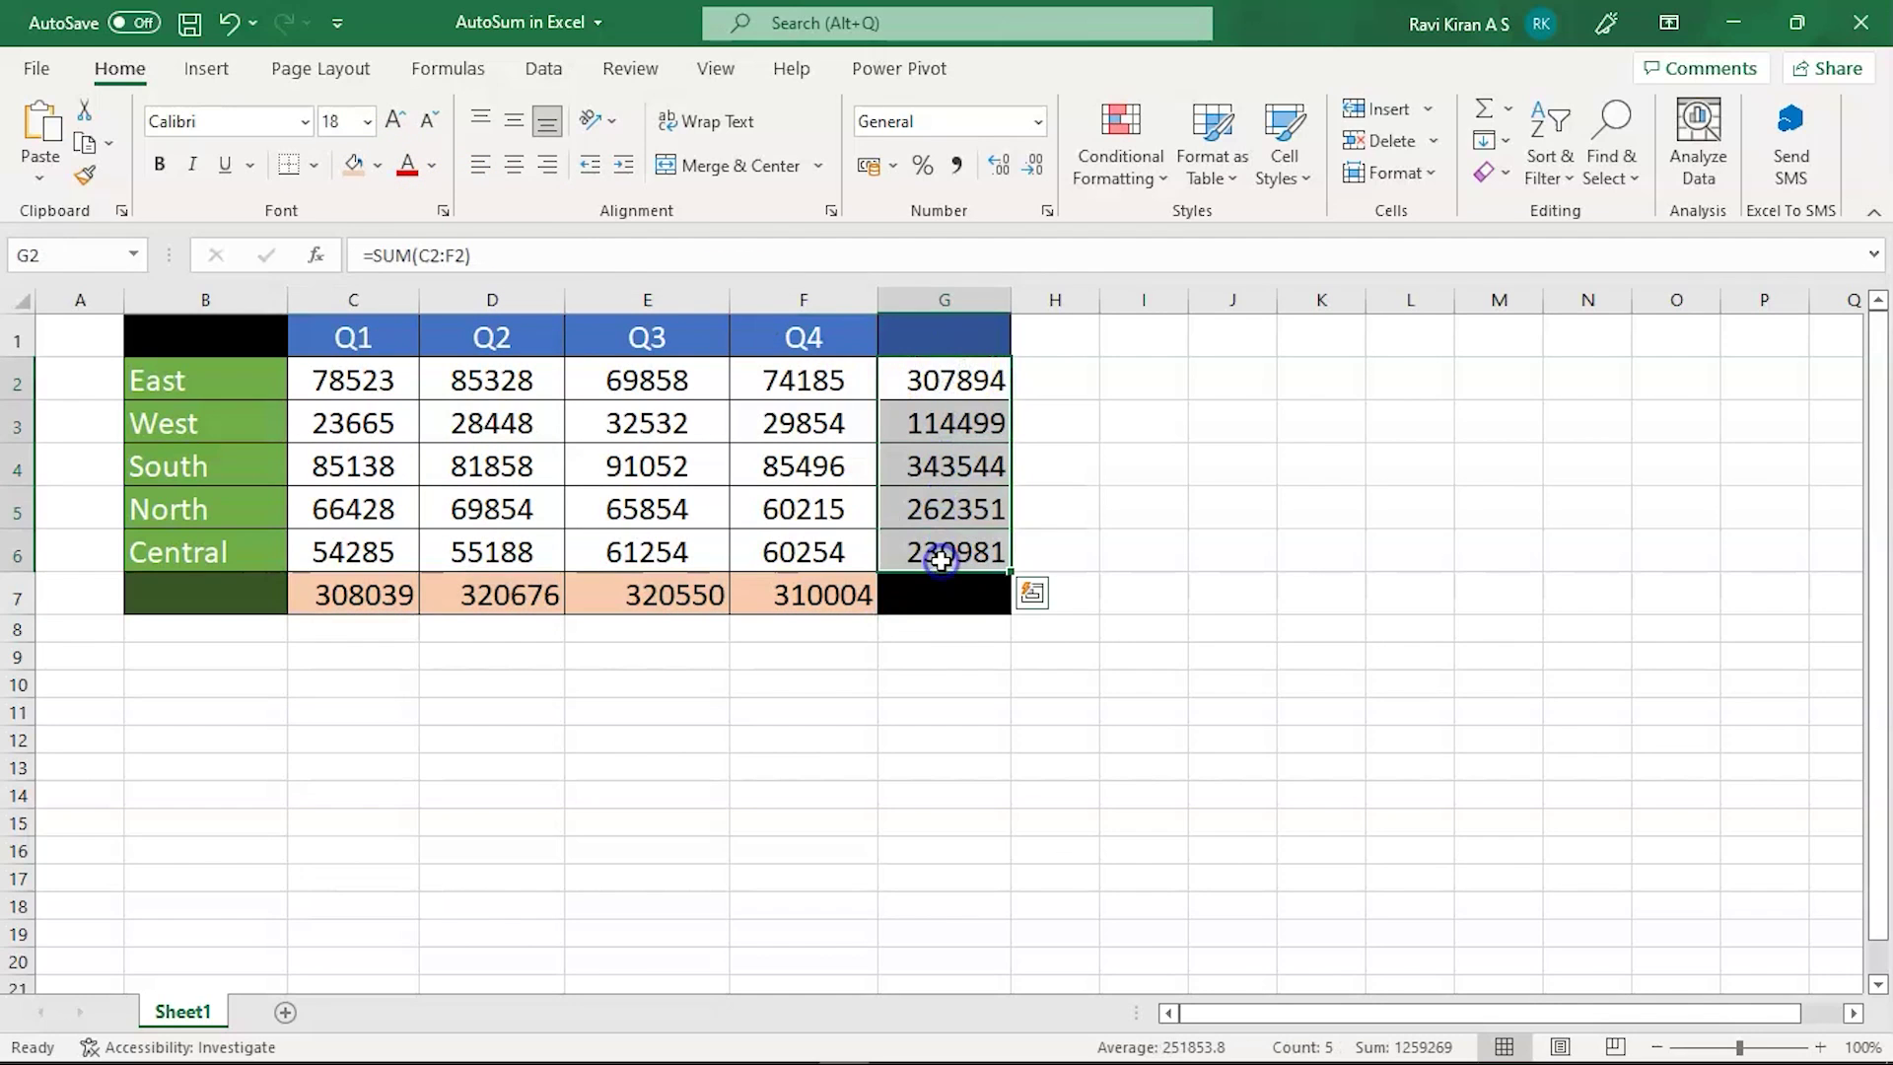